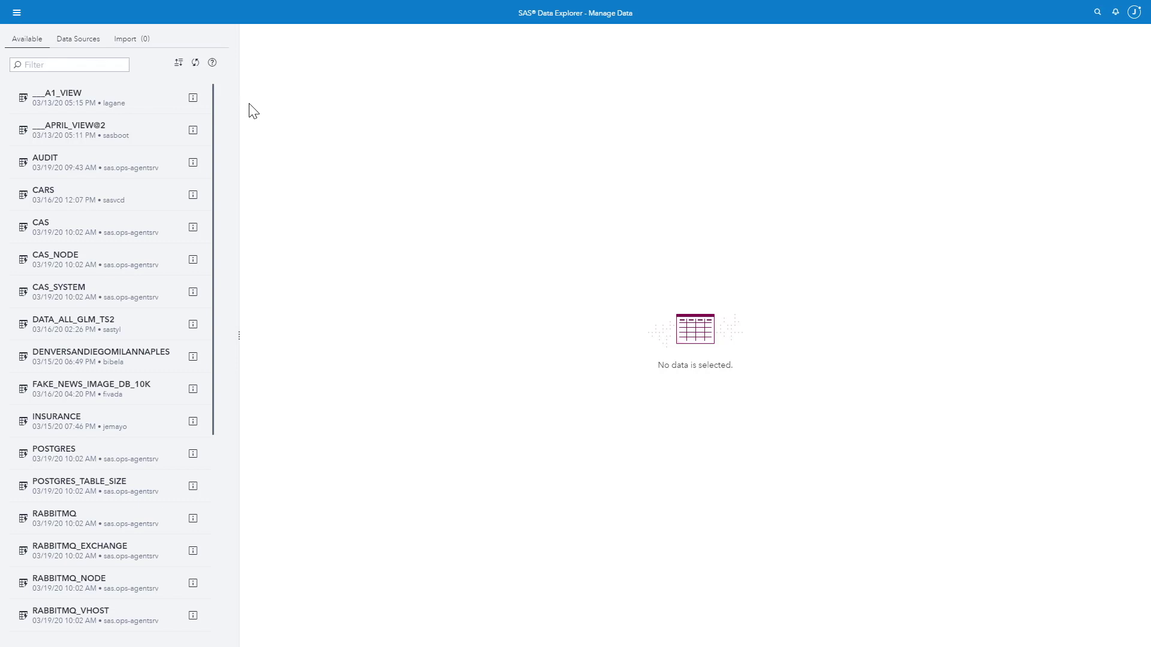
Queue local file bank_customers.txt for import as table 'Bank Customers' with Replace file on.
{"action": "left_click", "coordinate": [16, 13]}
{"action": "left_click", "coordinate": [30, 51]}
{"action": "left_click", "coordinate": [126, 39]}
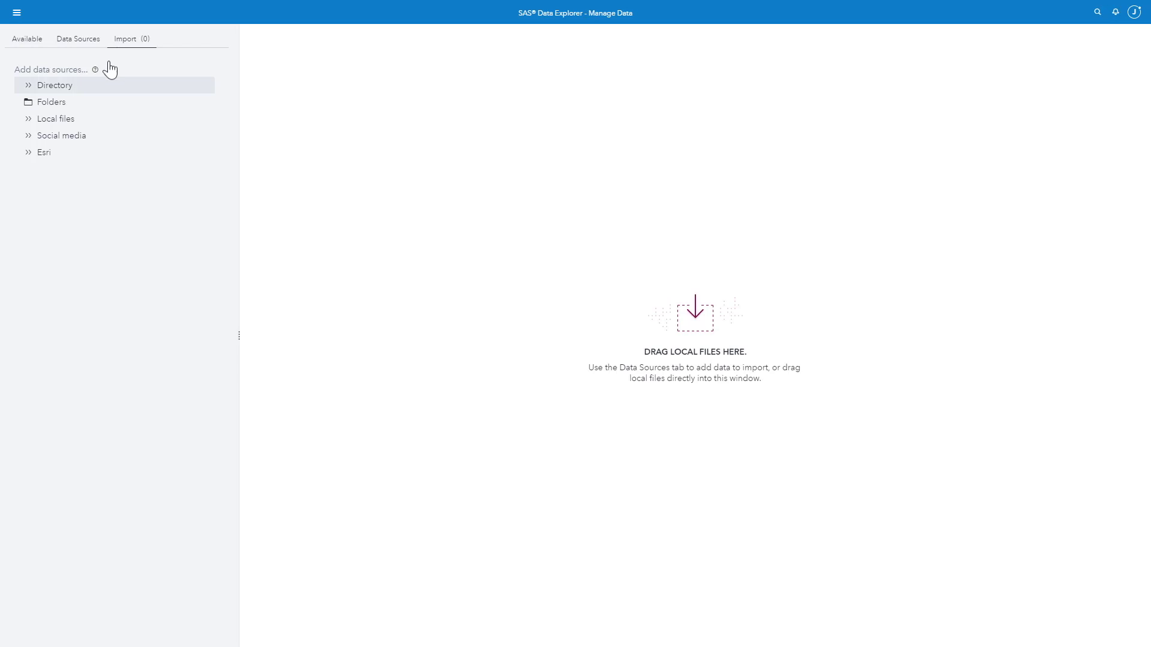
{"action": "left_click", "coordinate": [76, 120]}
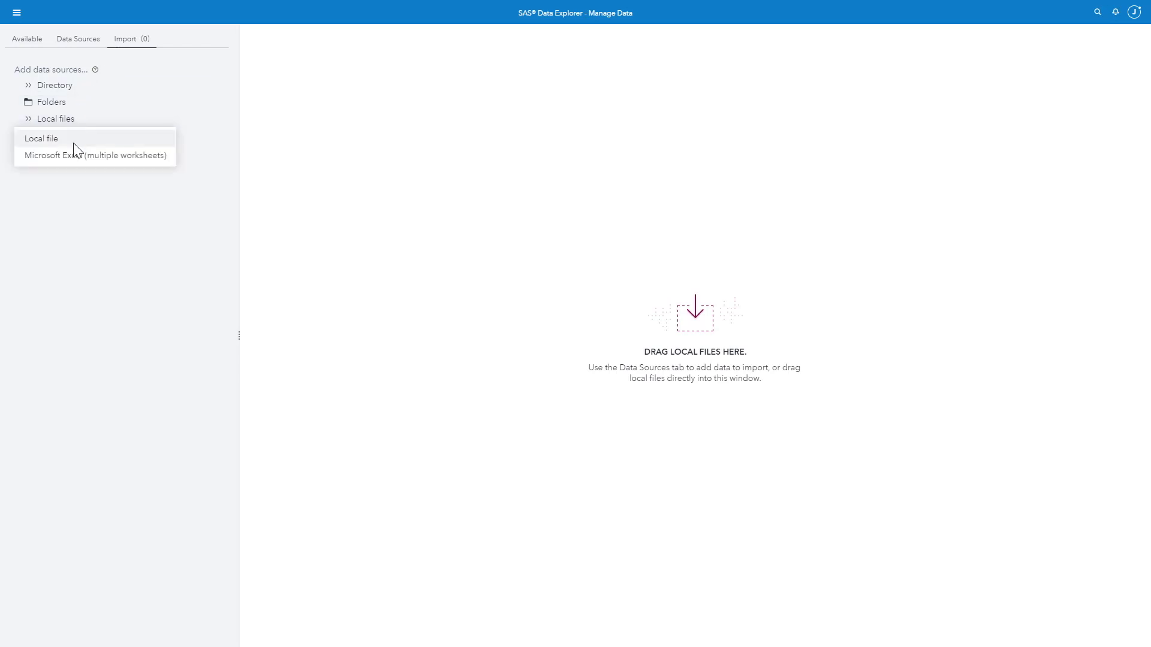
{"action": "left_click", "coordinate": [73, 142]}
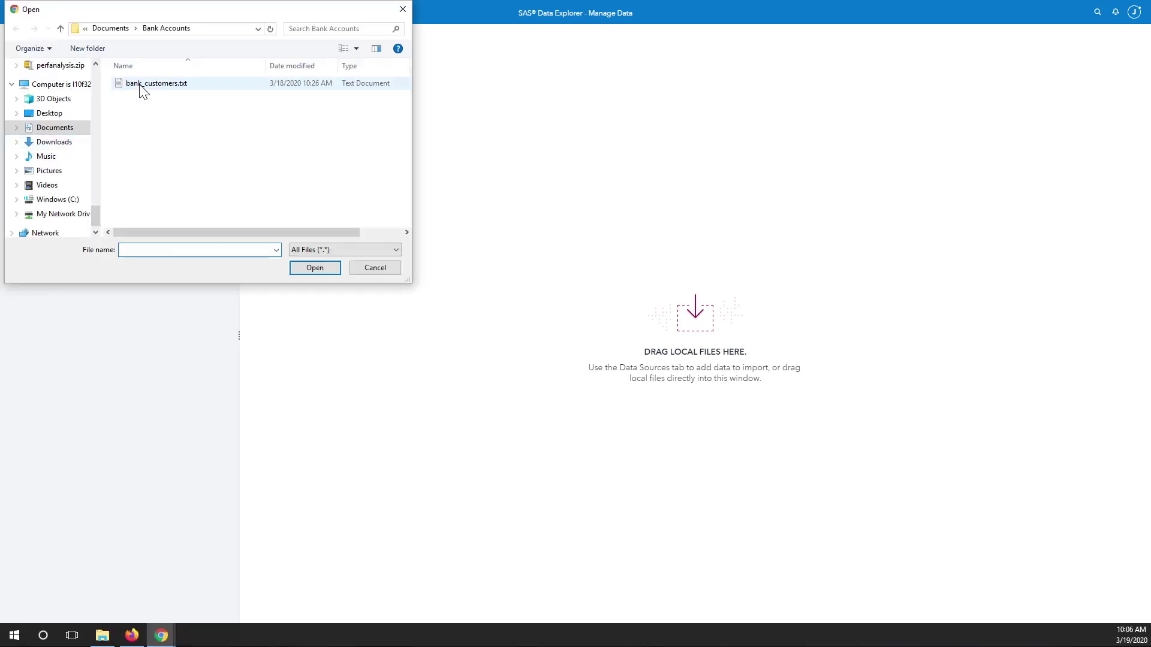
{"action": "left_click", "coordinate": [142, 89]}
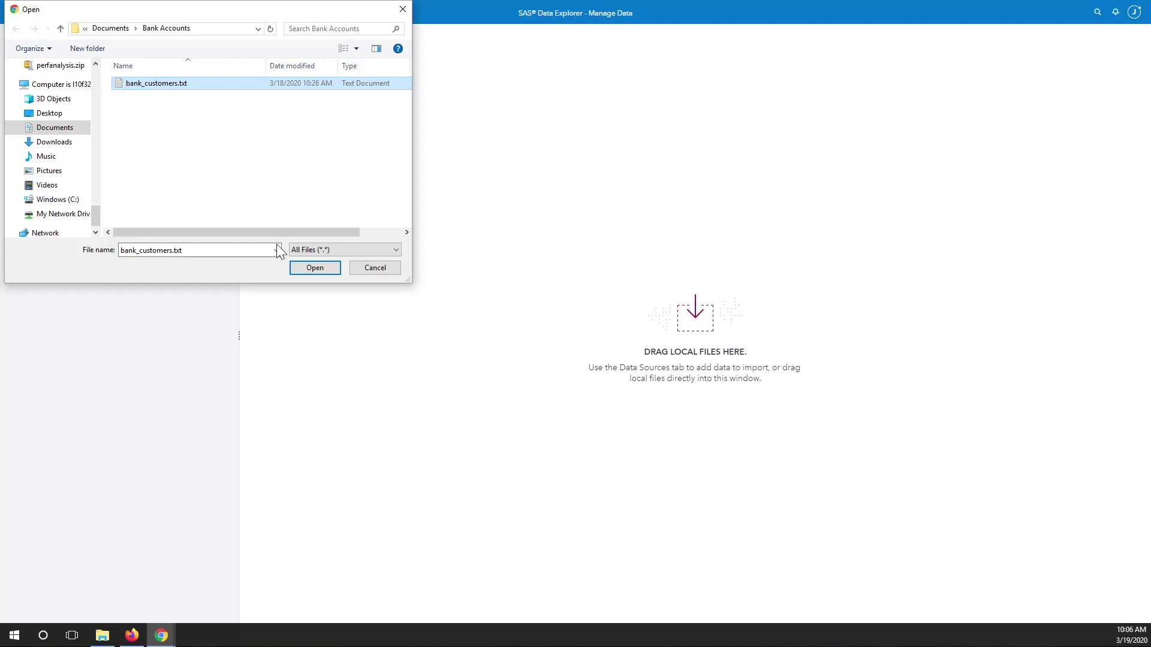
{"action": "left_click", "coordinate": [299, 271]}
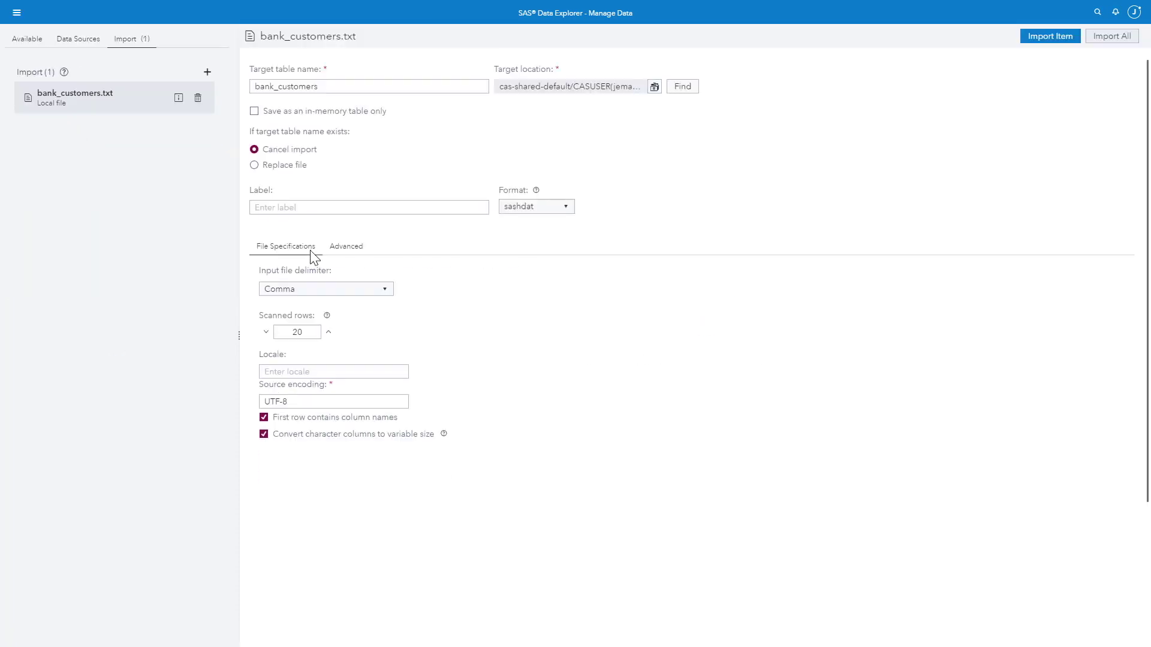
{"action": "left_click", "coordinate": [331, 86]}
{"action": "type", "text": "Bank Customers"}
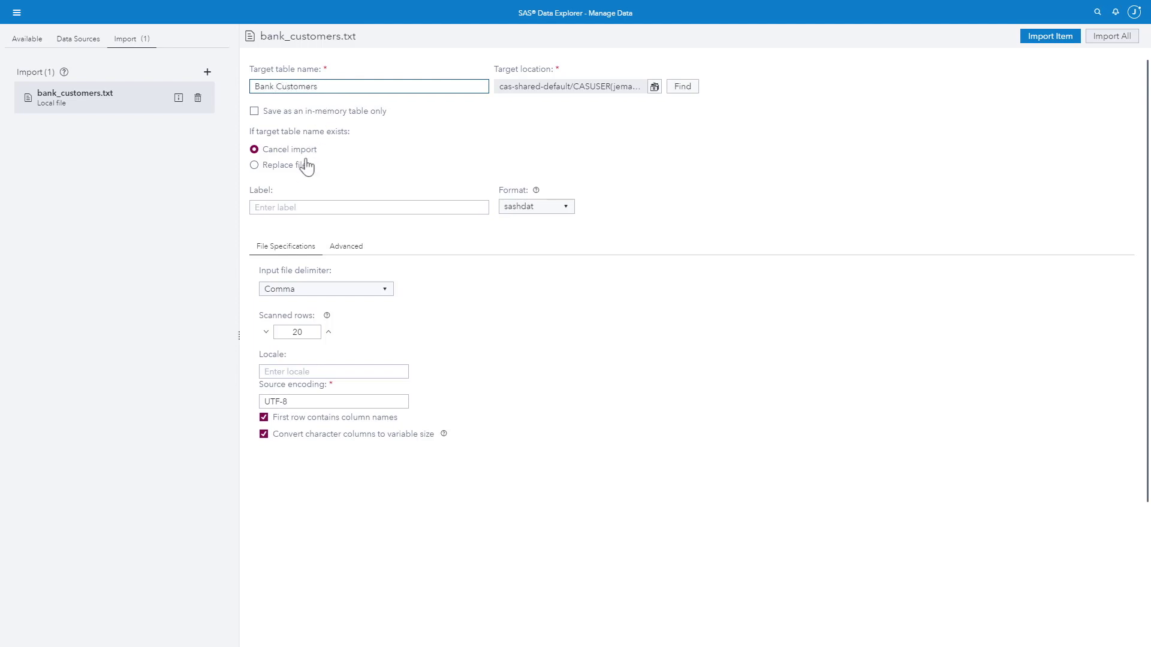
{"action": "left_click", "coordinate": [303, 167]}
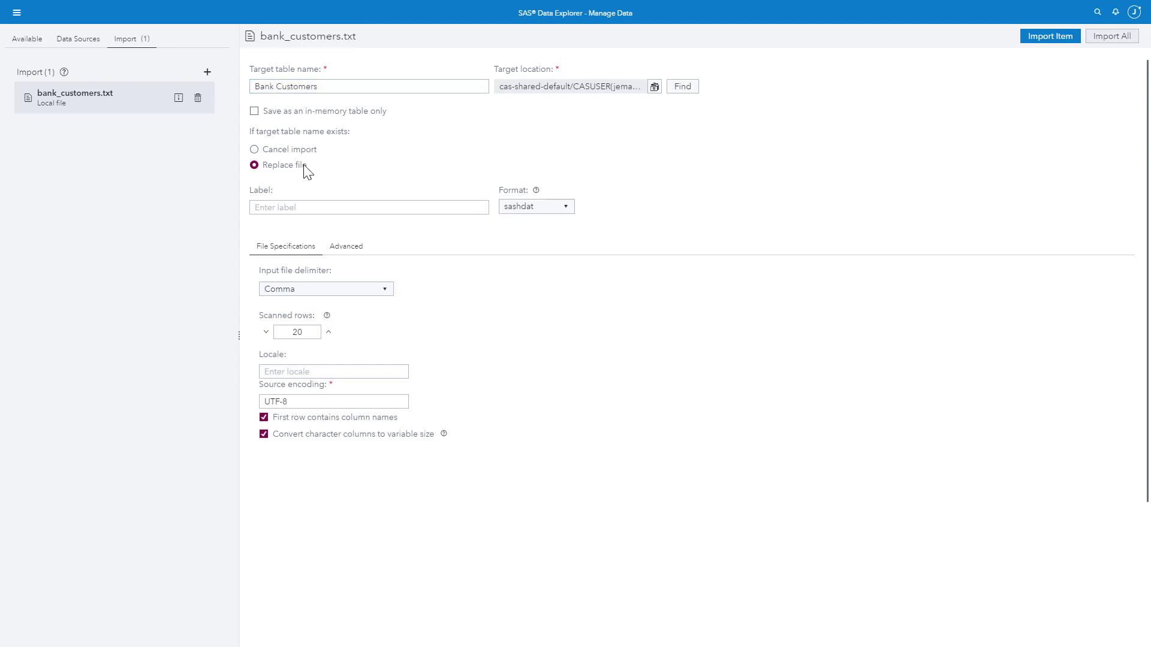
Import Bank Customers and drag the Join transform into its plan.
{"action": "left_click", "coordinate": [1049, 36]}
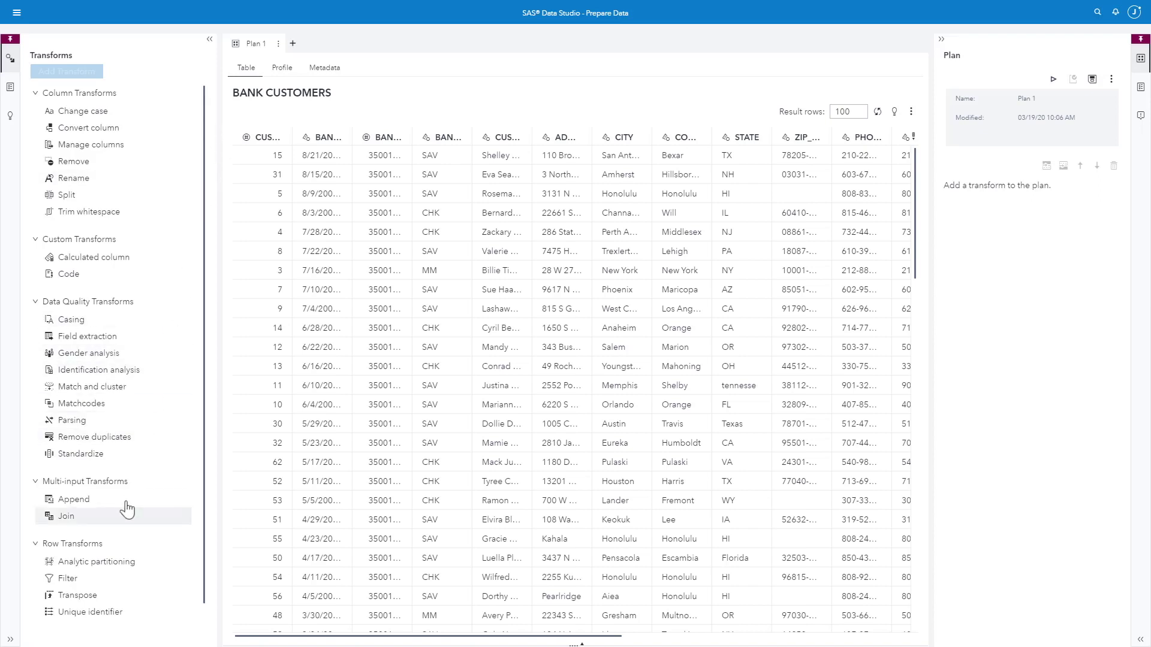
{"action": "left_click_drag", "start_coordinate": [66, 517], "coordinate": [1024, 314]}
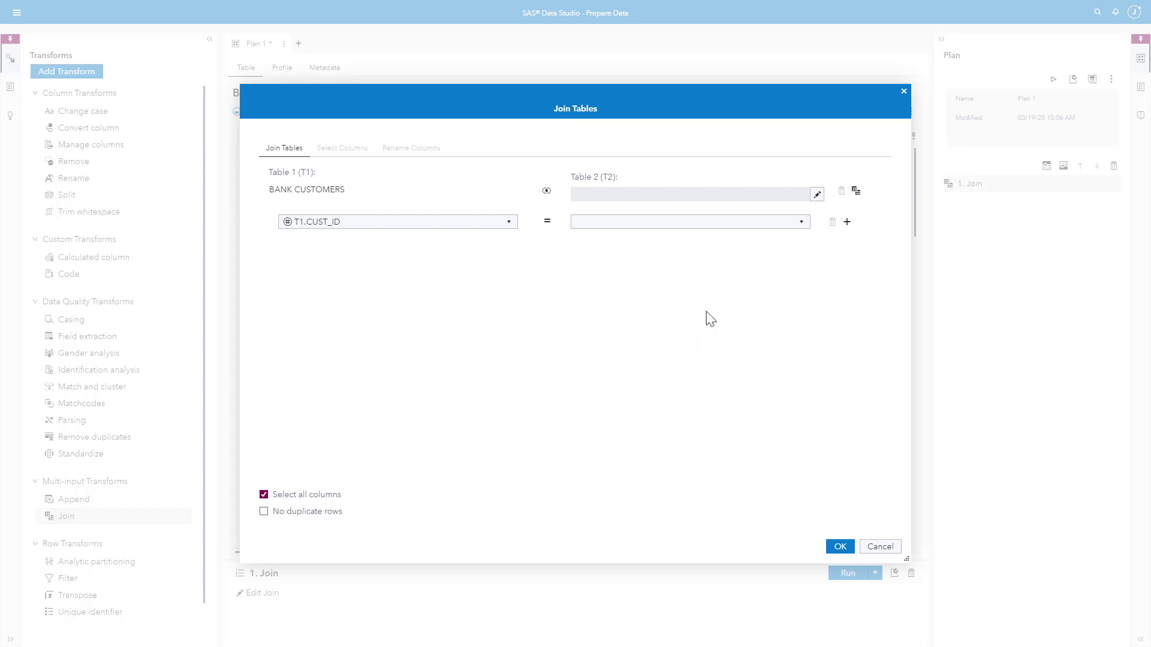
For the join's second table, pick My Folder/HMEQ/home_equity_loans.xlsx to import.
{"action": "left_click", "coordinate": [817, 195]}
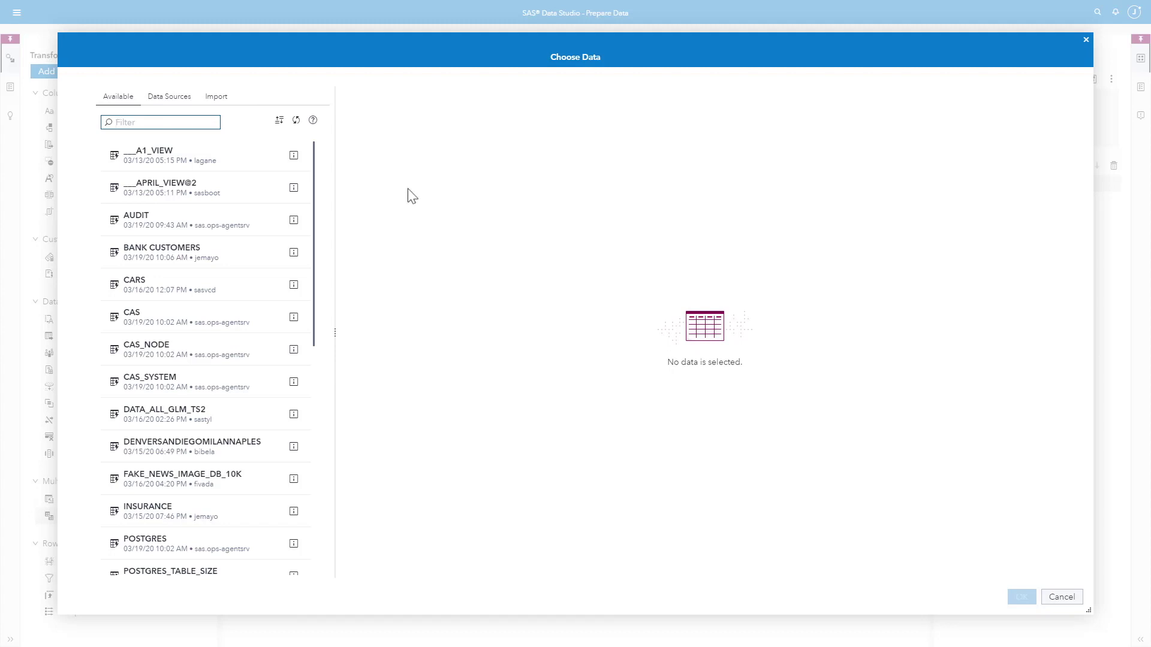
{"action": "left_click", "coordinate": [218, 96]}
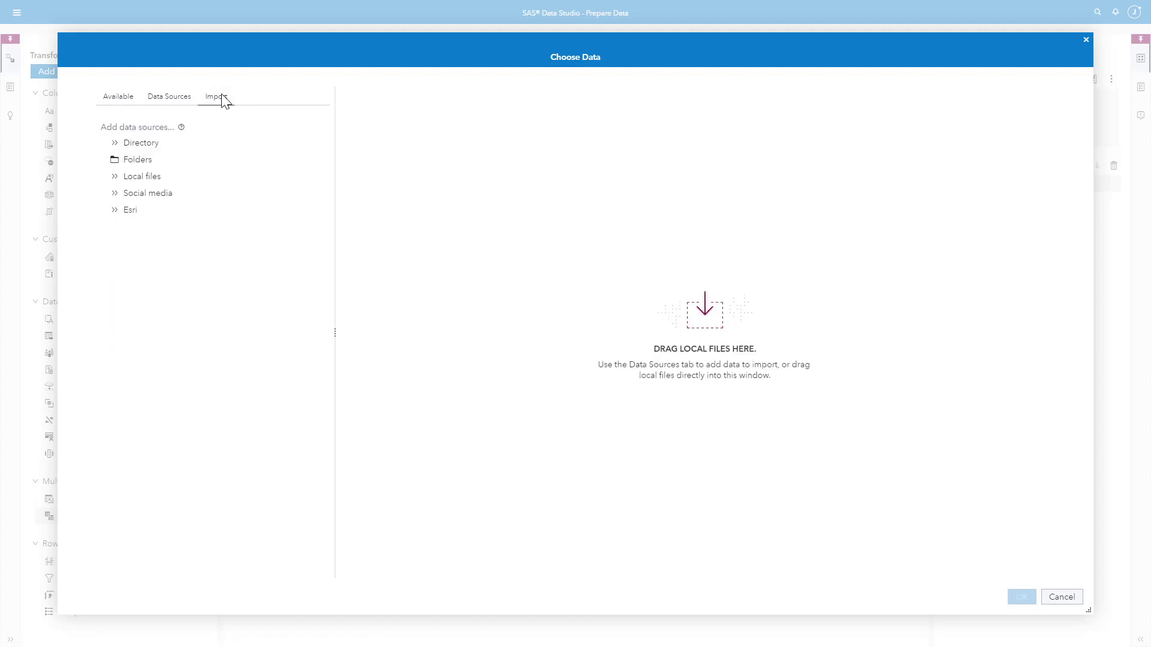
{"action": "left_click", "coordinate": [177, 166]}
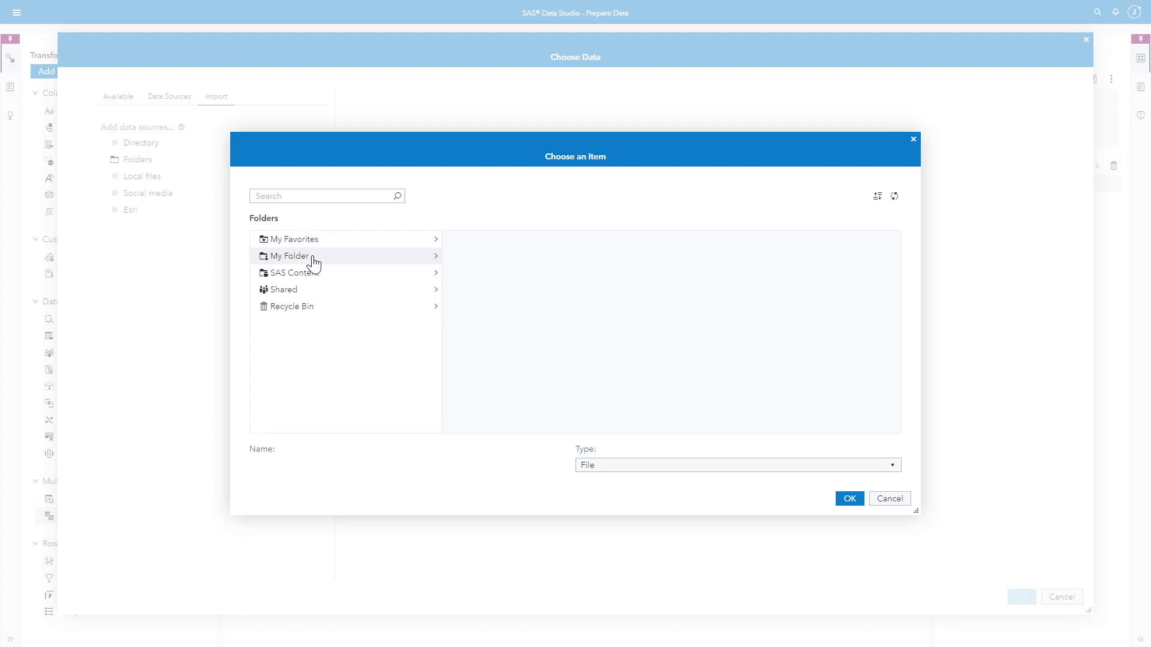
{"action": "left_click", "coordinate": [314, 259]}
{"action": "left_click", "coordinate": [485, 241]}
{"action": "left_click", "coordinate": [702, 239]}
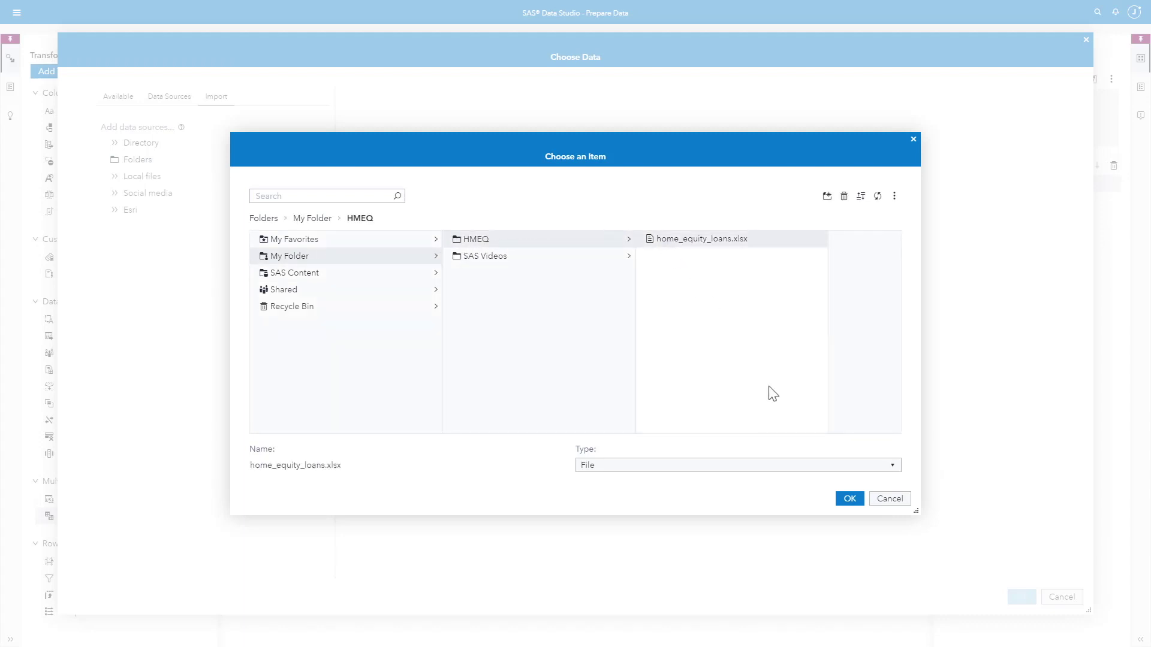
{"action": "left_click", "coordinate": [849, 499]}
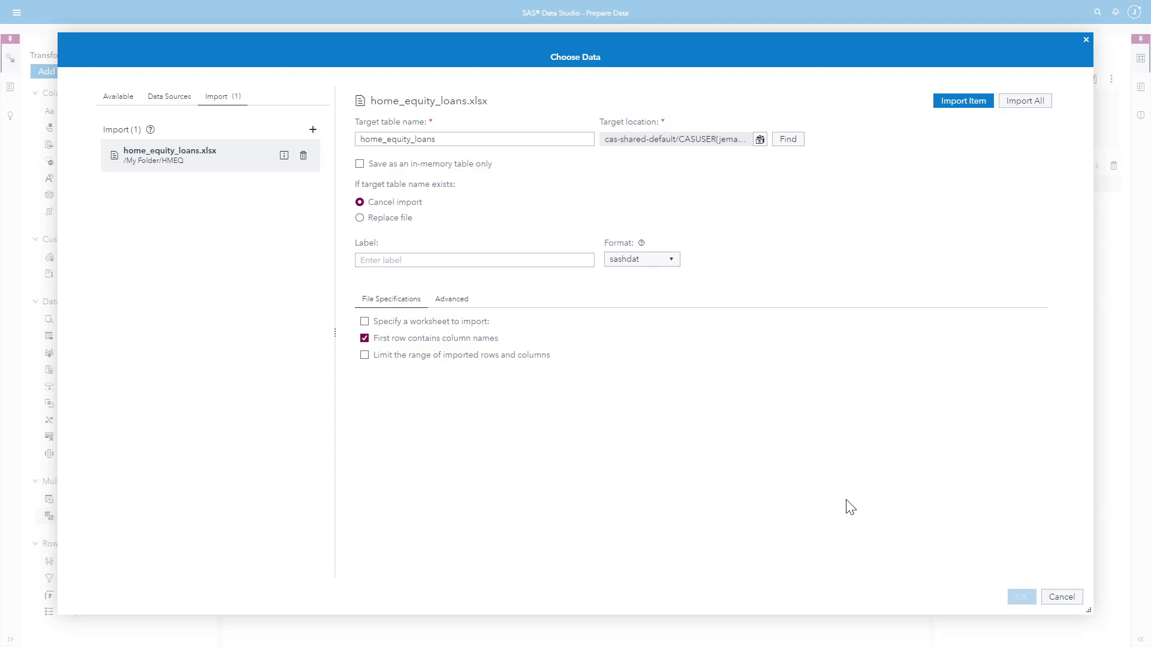
Import it as hmeq_loans, replacing any existing table, and set it as Table 2.
{"action": "left_click", "coordinate": [462, 139]}
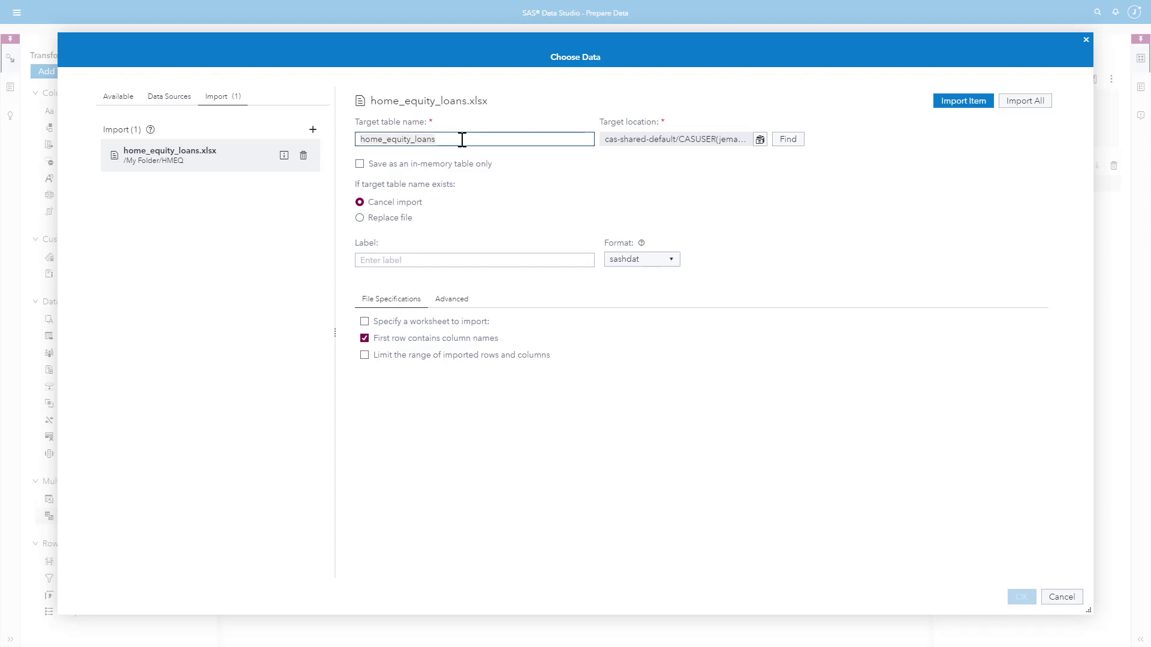
{"action": "key", "text": "ctrl+a"}
{"action": "type", "text": "hmeq_loans"}
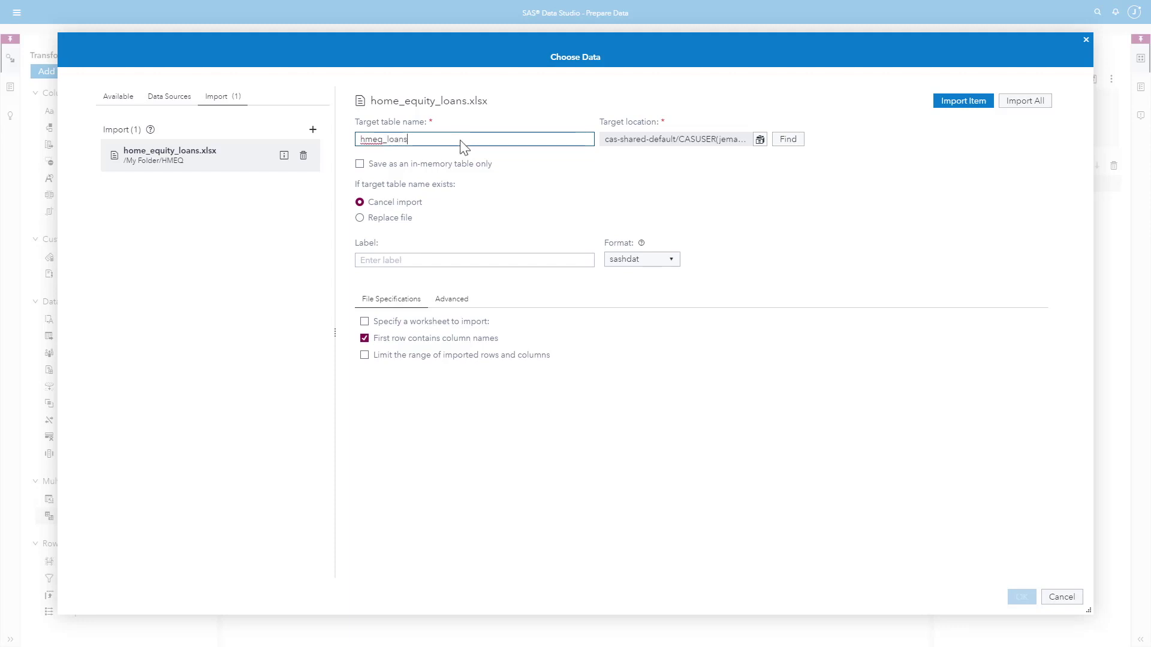
{"action": "left_click", "coordinate": [359, 219]}
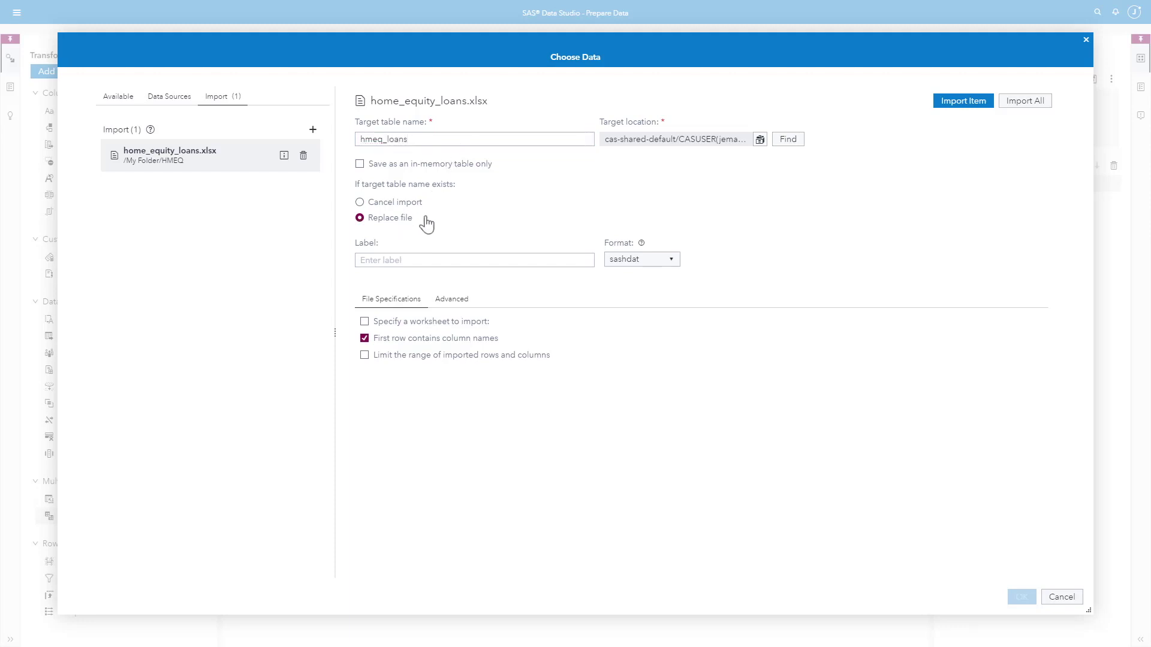
{"action": "left_click", "coordinate": [961, 100]}
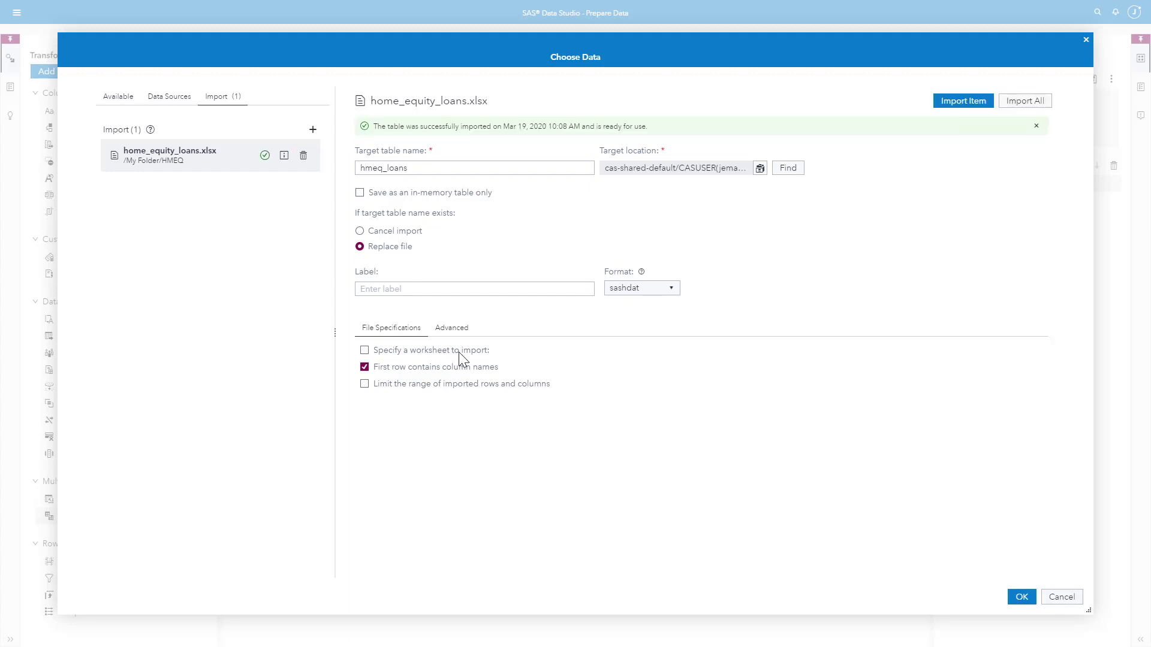
{"action": "left_click", "coordinate": [1019, 598]}
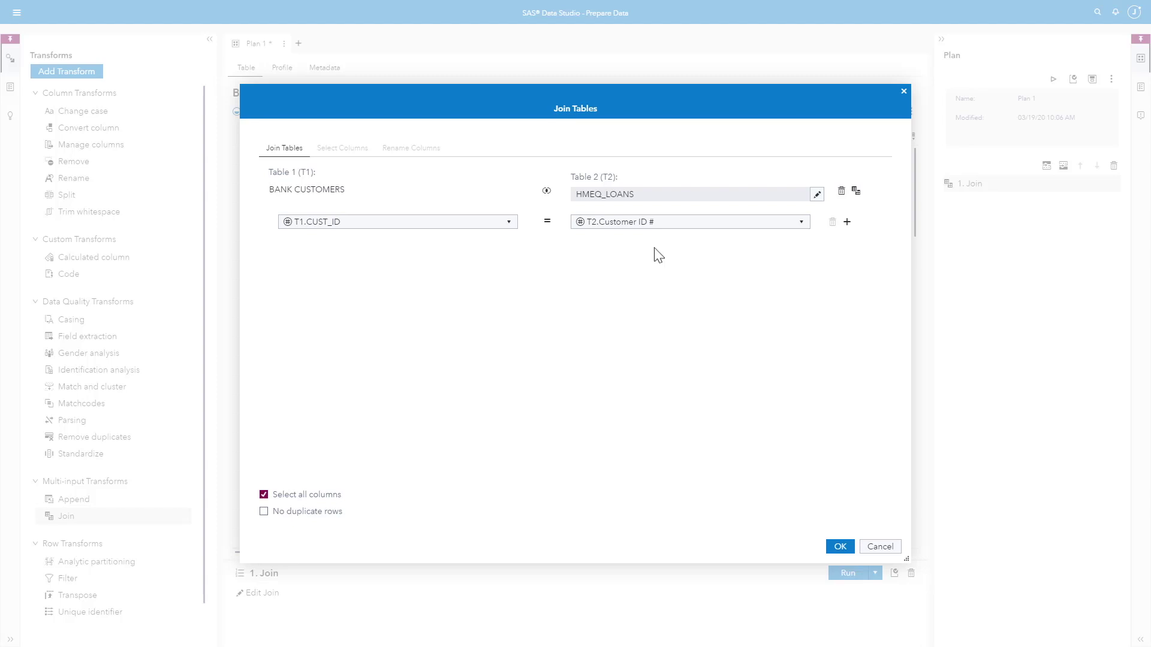
Keep one inner-join condition, CUST_ID = Customer ID #, and add a third table slot.
{"action": "left_click", "coordinate": [846, 223]}
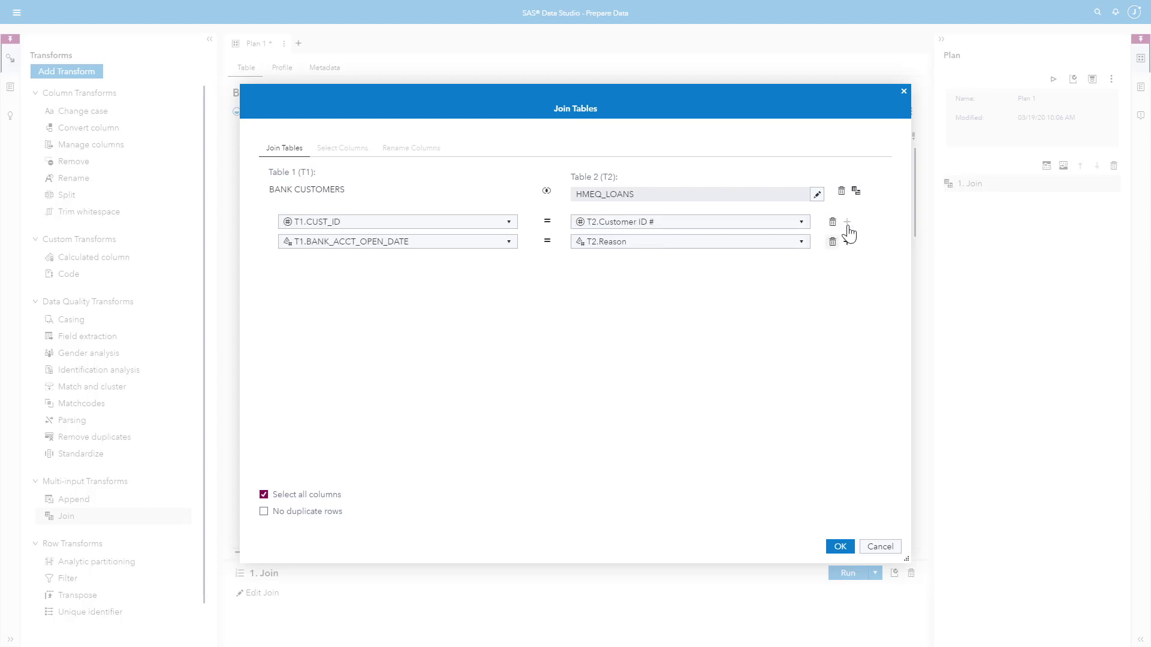
{"action": "left_click", "coordinate": [832, 242]}
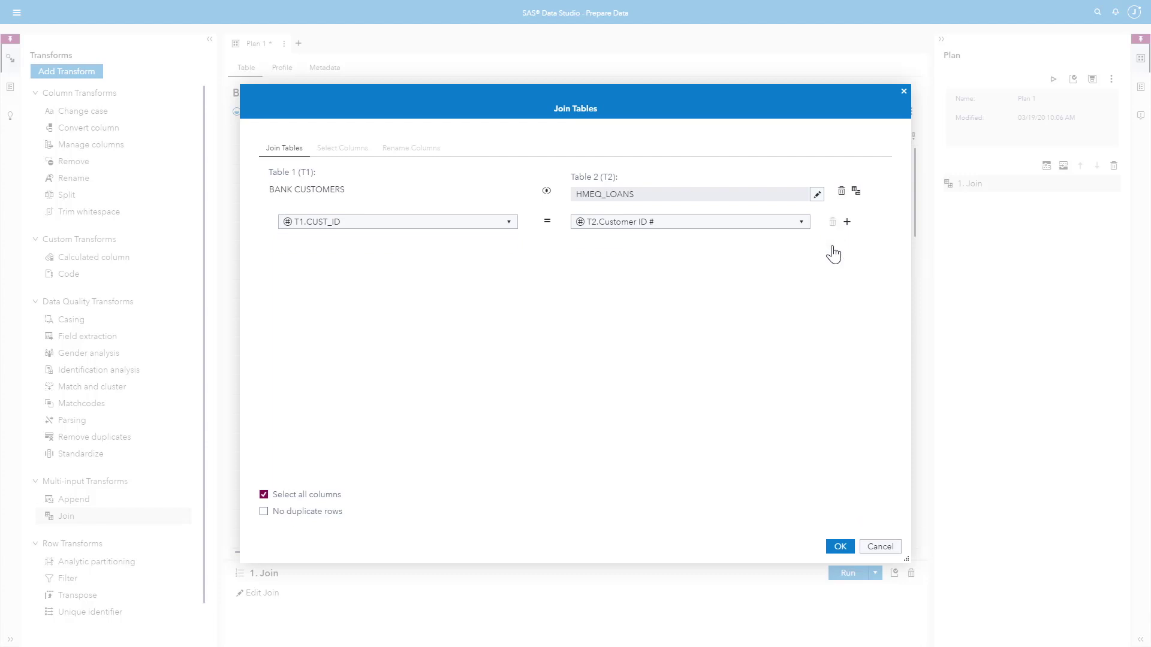
{"action": "left_click", "coordinate": [546, 192]}
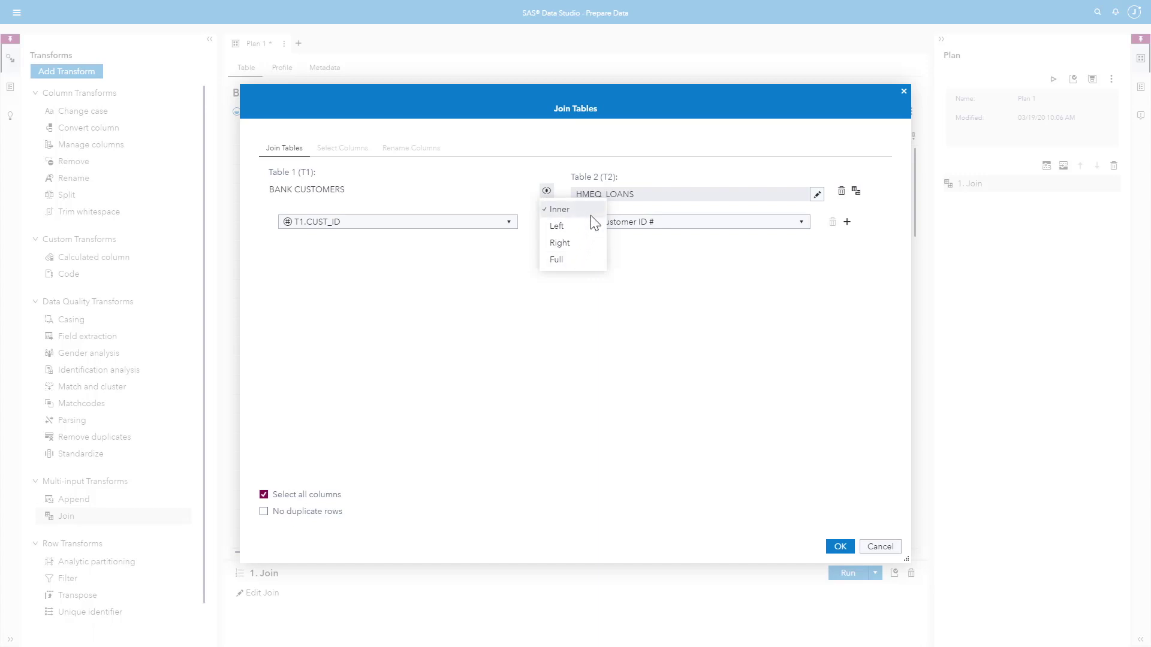
{"action": "left_click", "coordinate": [559, 209]}
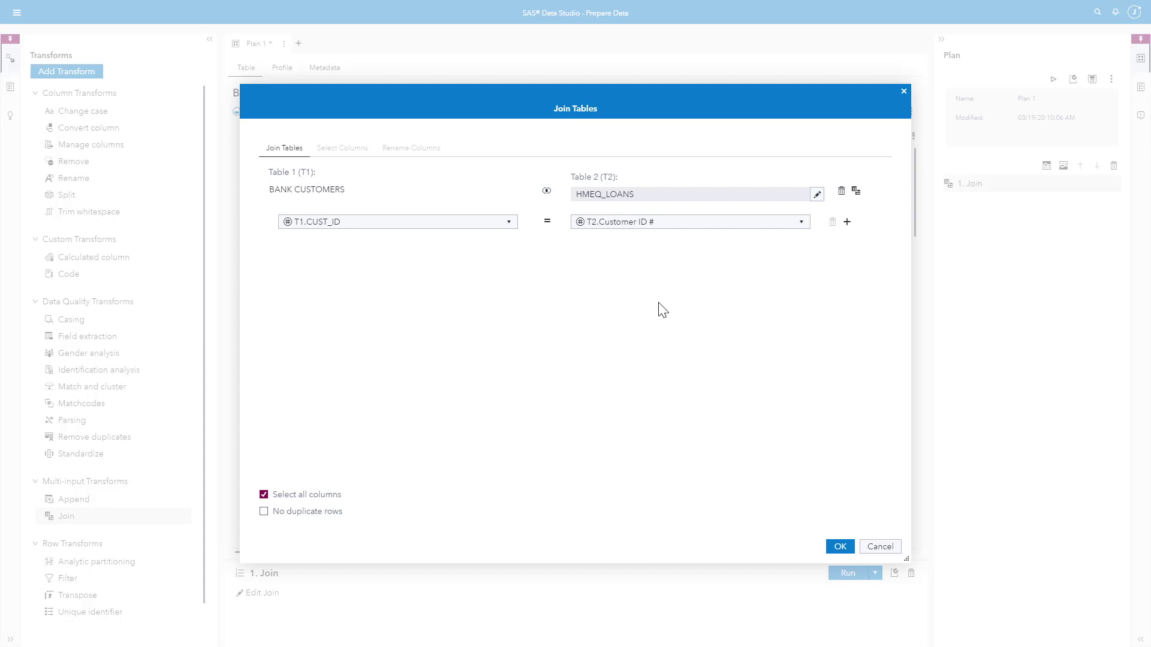
{"action": "left_click", "coordinate": [857, 193]}
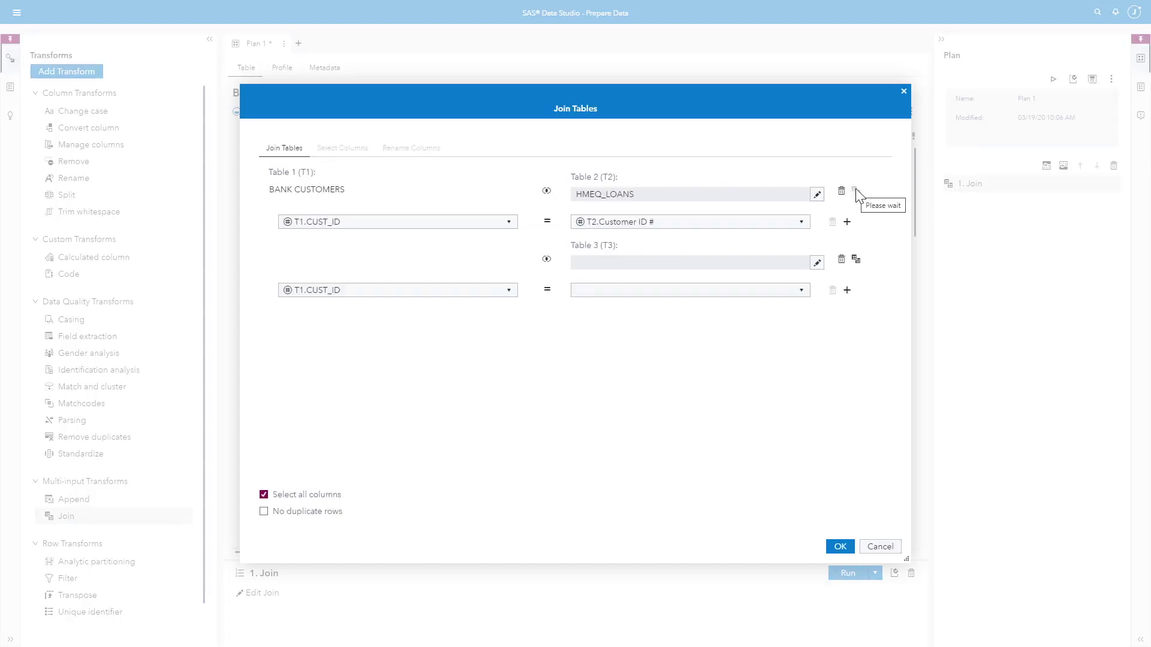
{"action": "left_click", "coordinate": [816, 263]}
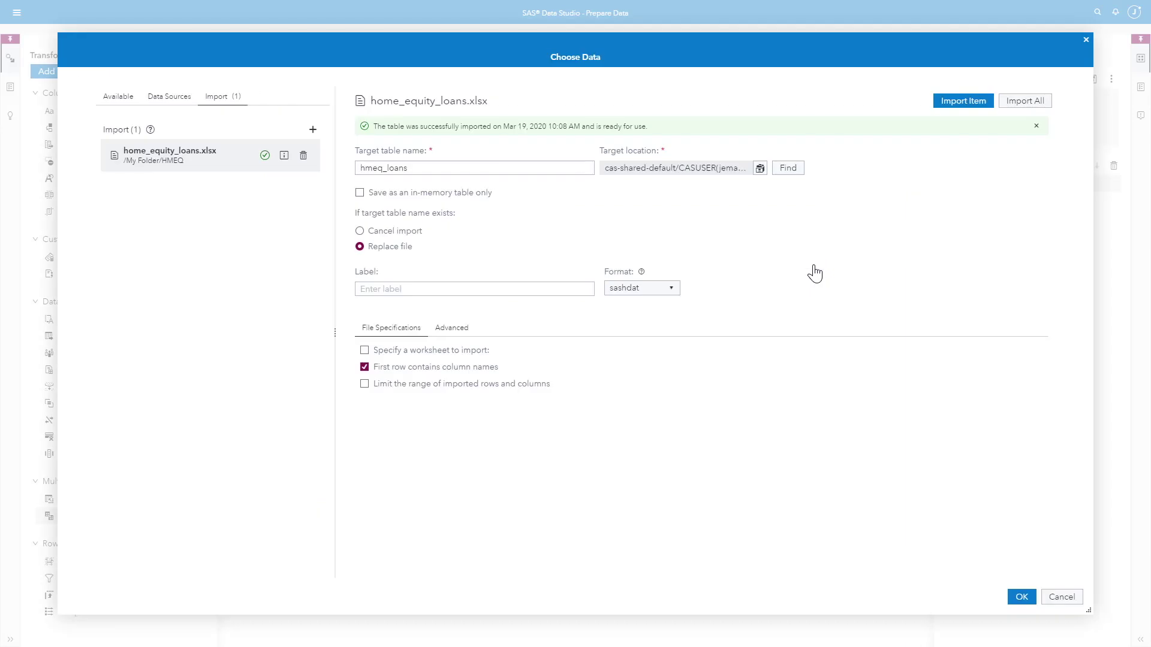
{"action": "left_click", "coordinate": [170, 97]}
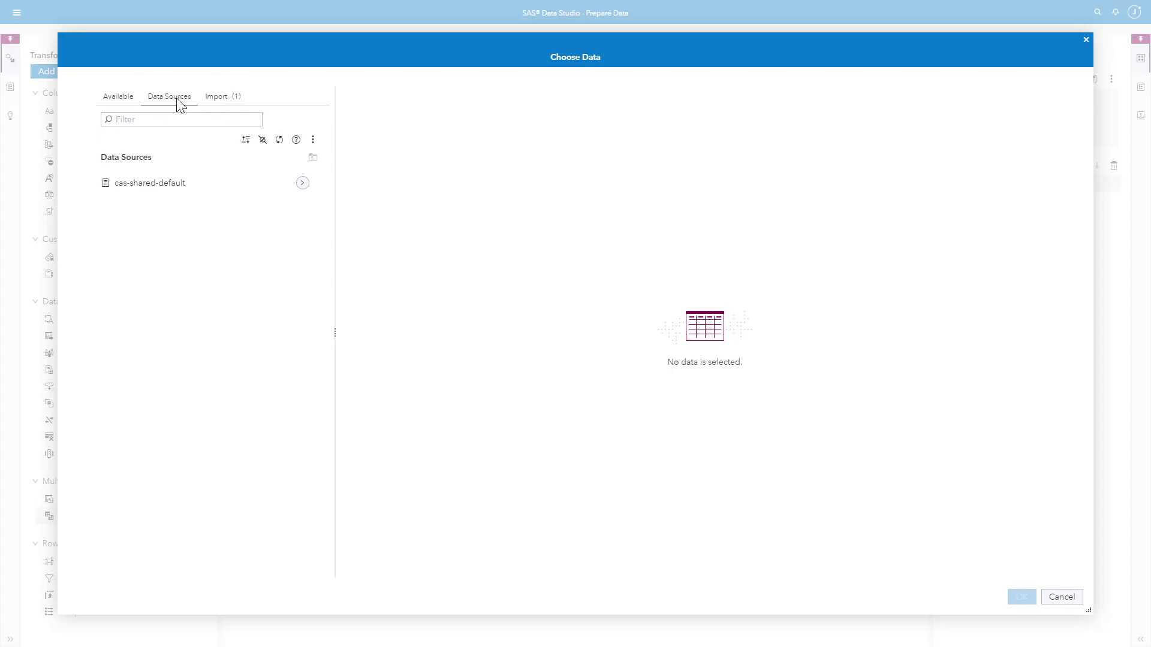
{"action": "left_click", "coordinate": [262, 142]}
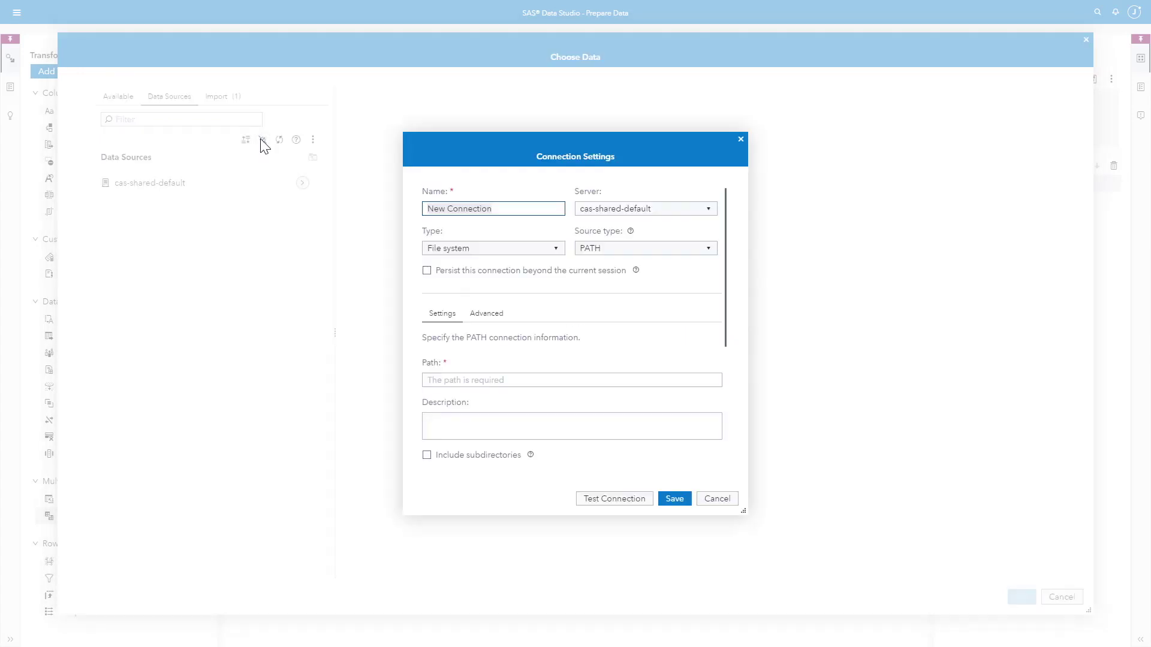
{"action": "type", "text": "Oracle"}
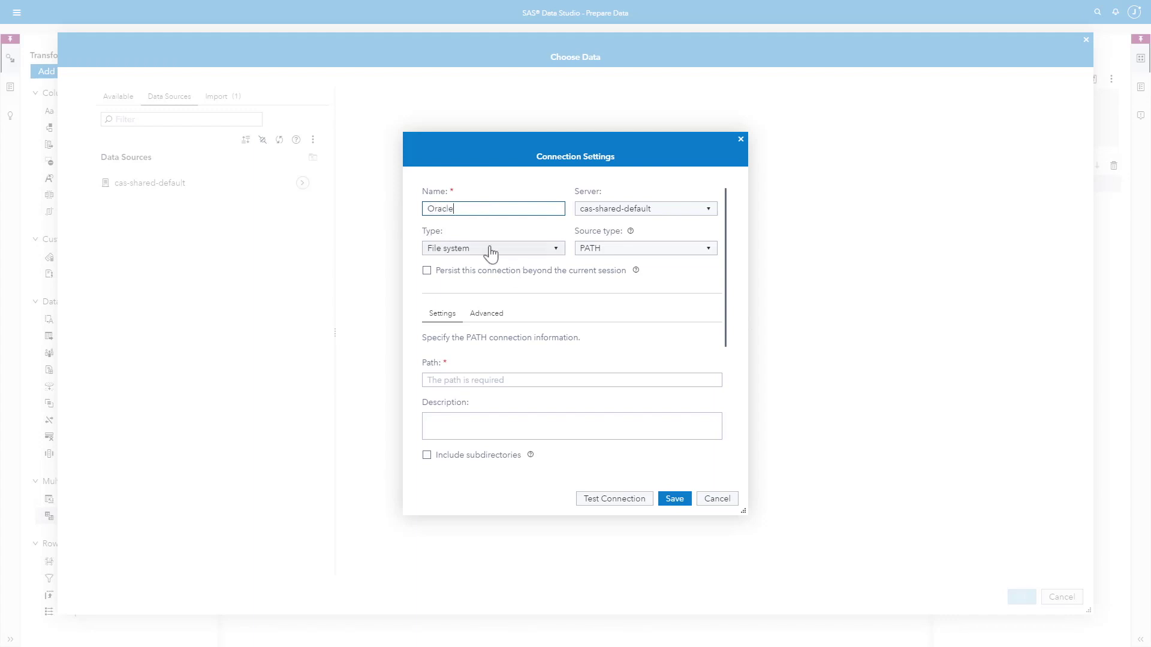
{"action": "left_click", "coordinate": [490, 248]}
{"action": "left_click", "coordinate": [481, 261]}
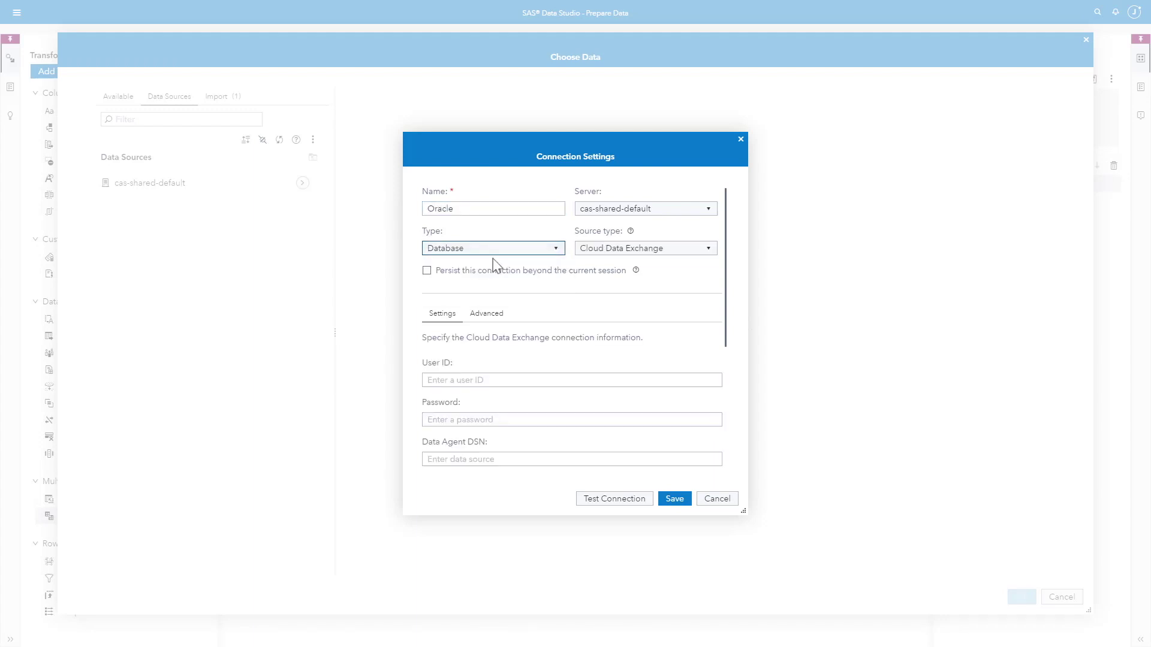
{"action": "left_click", "coordinate": [597, 248]}
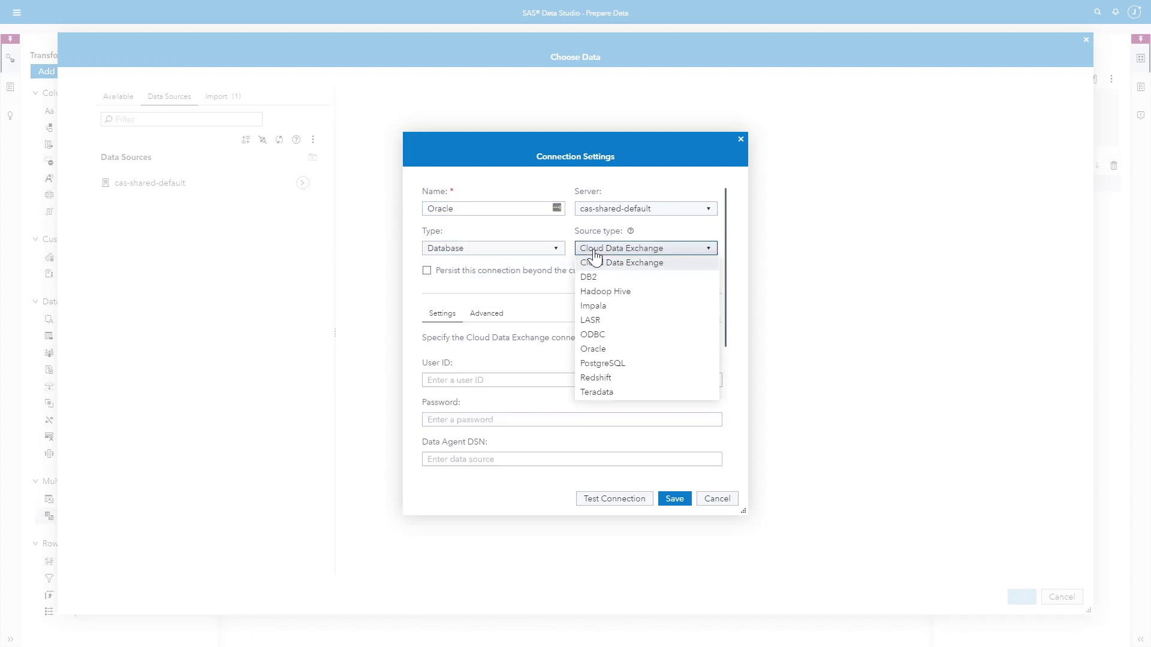
{"action": "left_click", "coordinate": [594, 350]}
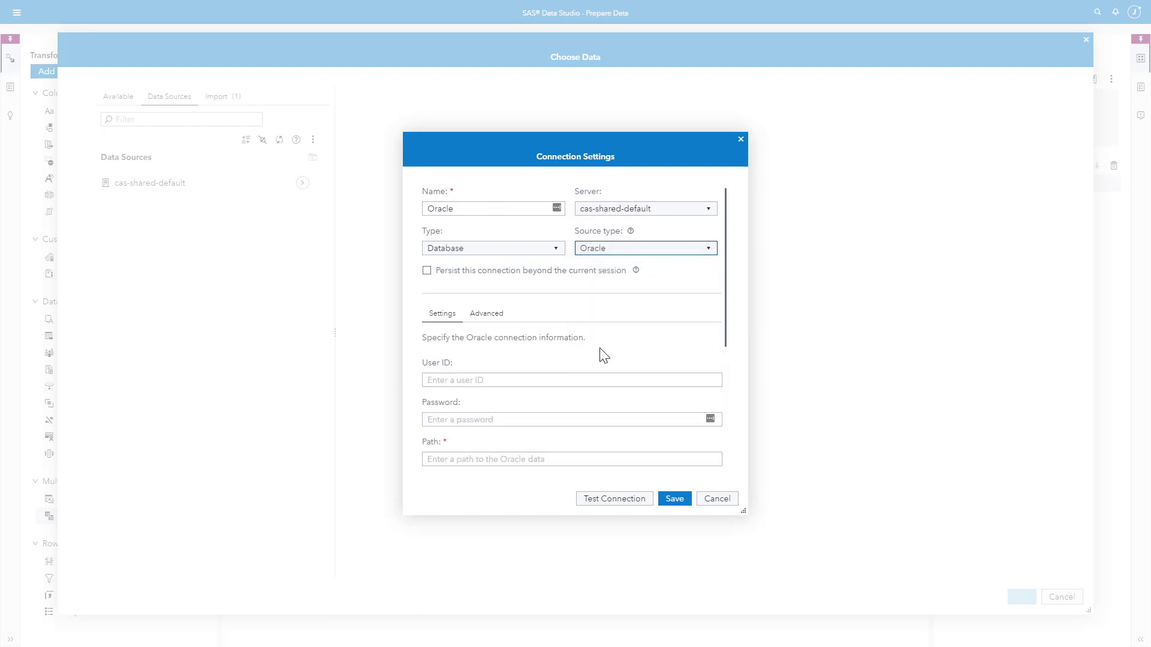
{"action": "scroll", "coordinate": [476, 357], "scroll_direction": "down", "scroll_amount": 2}
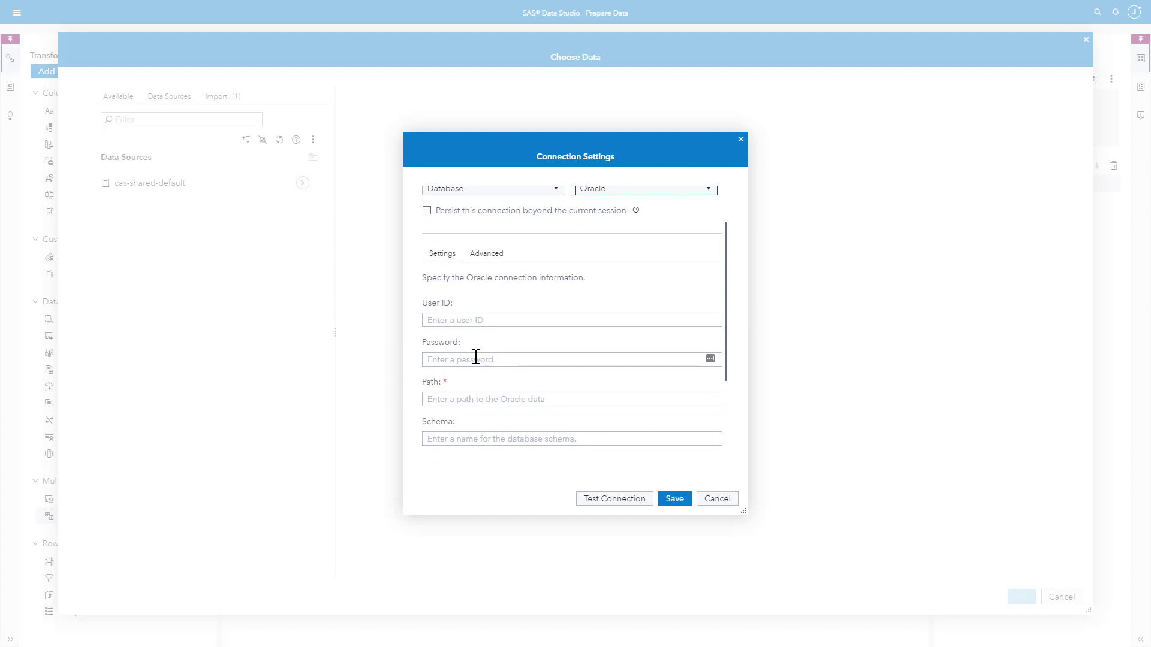
{"action": "left_click", "coordinate": [674, 499]}
{"action": "left_click", "coordinate": [716, 499]}
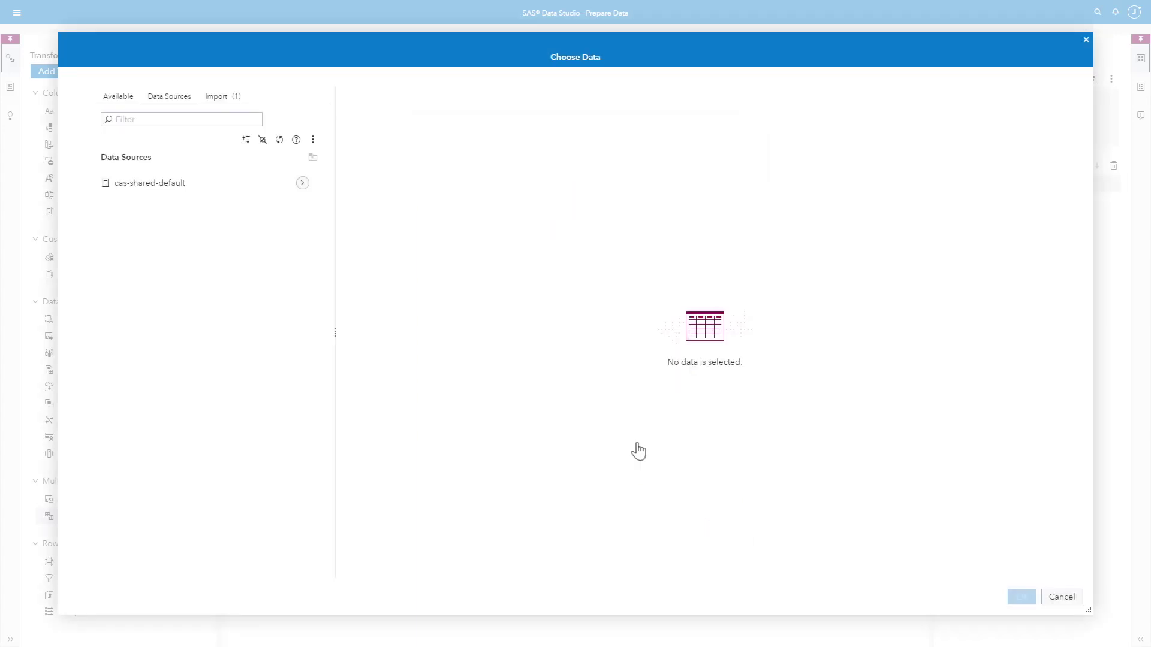
Load Oracle's _CREDIT_CARD_CUSTOMERS table from cas-shared-default into memory.
{"action": "left_click", "coordinate": [303, 182]}
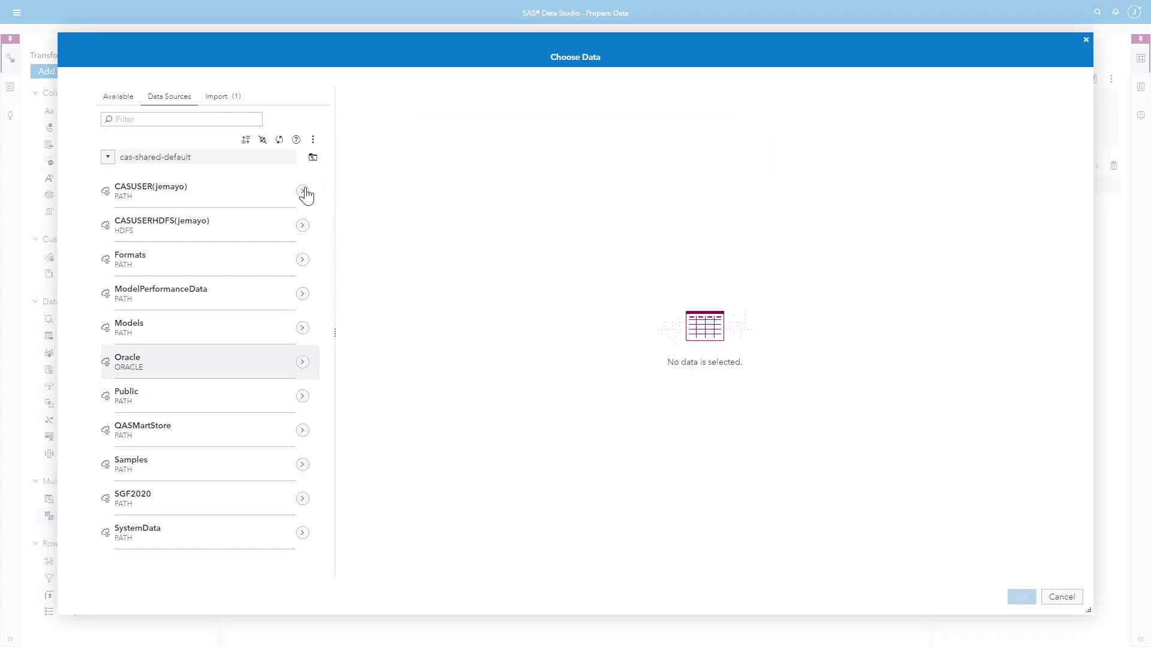
{"action": "left_click", "coordinate": [302, 361]}
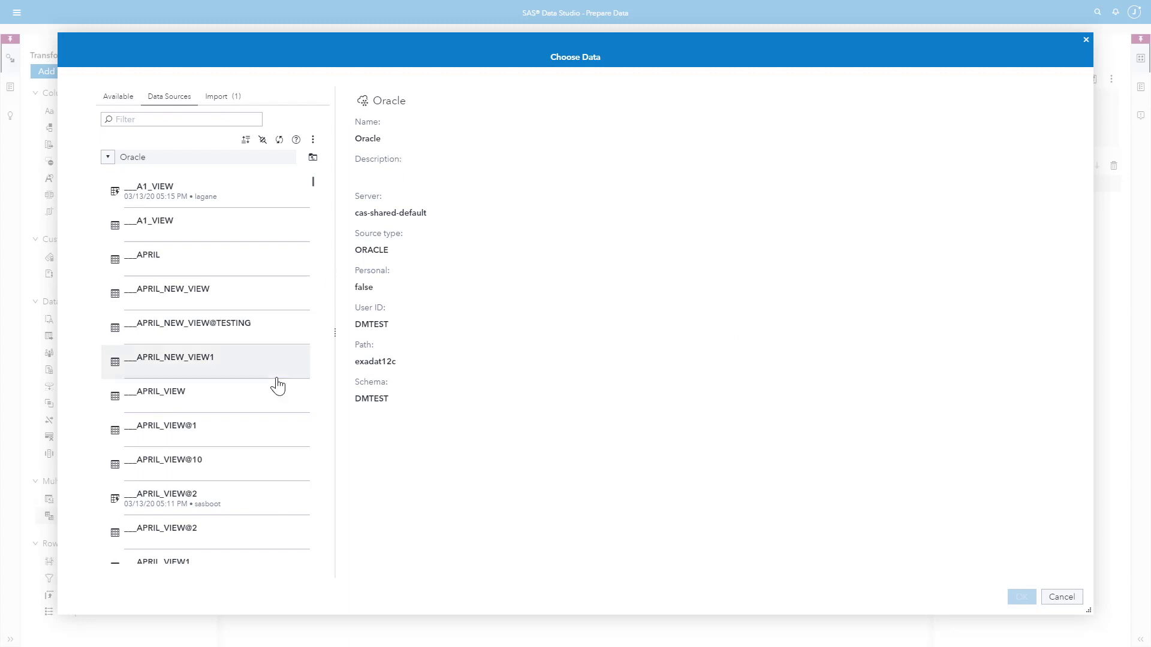
{"action": "scroll", "coordinate": [278, 385], "scroll_direction": "down", "scroll_amount": 5}
{"action": "scroll", "coordinate": [278, 385], "scroll_direction": "down", "scroll_amount": 5}
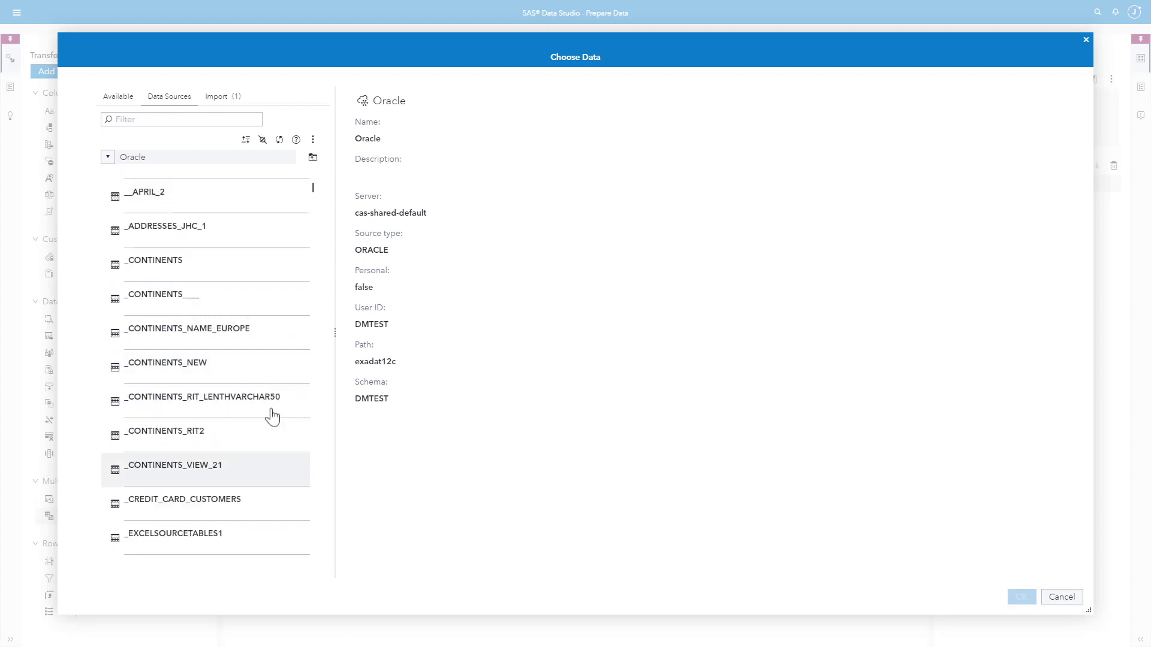
{"action": "left_click", "coordinate": [257, 499]}
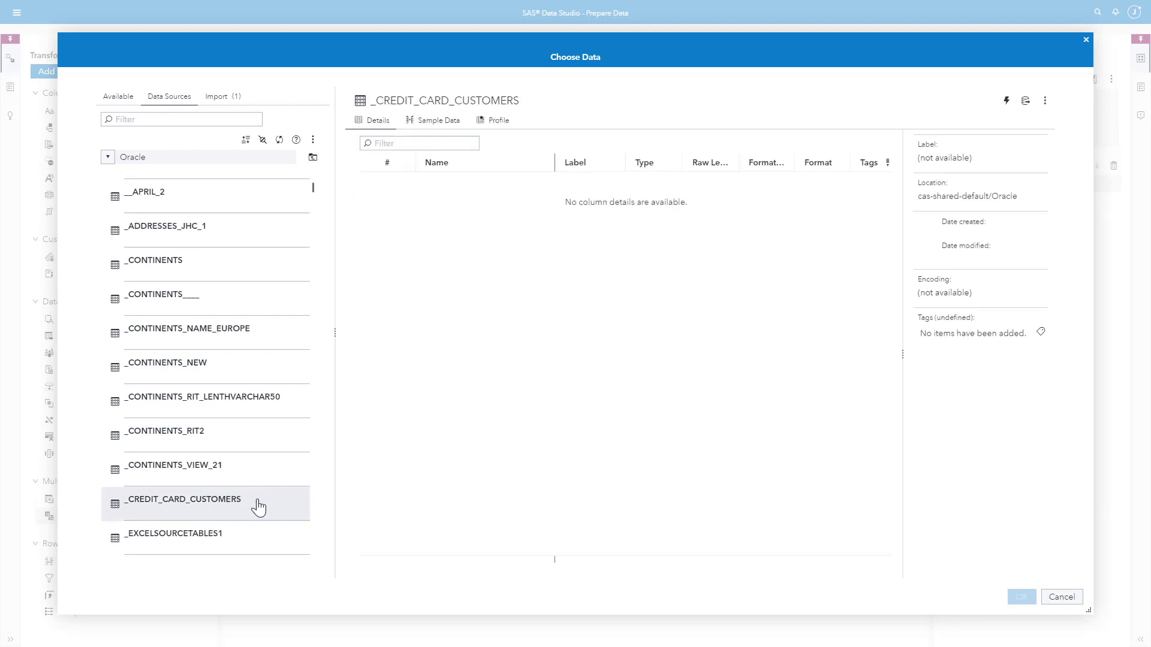
{"action": "right_click", "coordinate": [257, 504]}
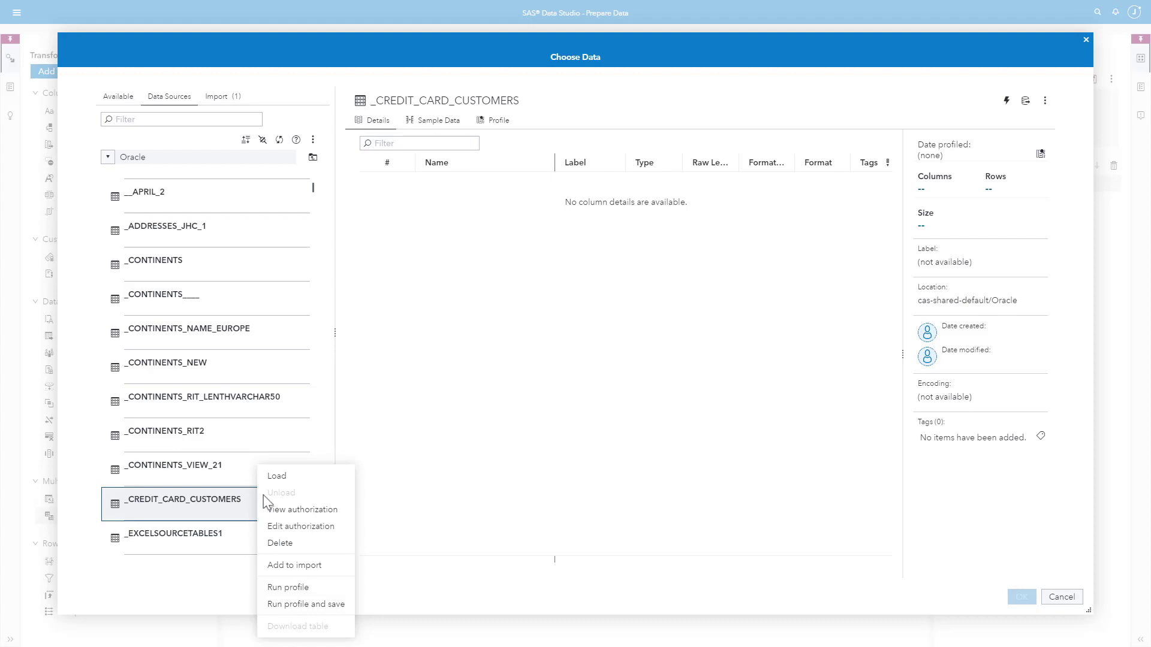
{"action": "left_click", "coordinate": [289, 477]}
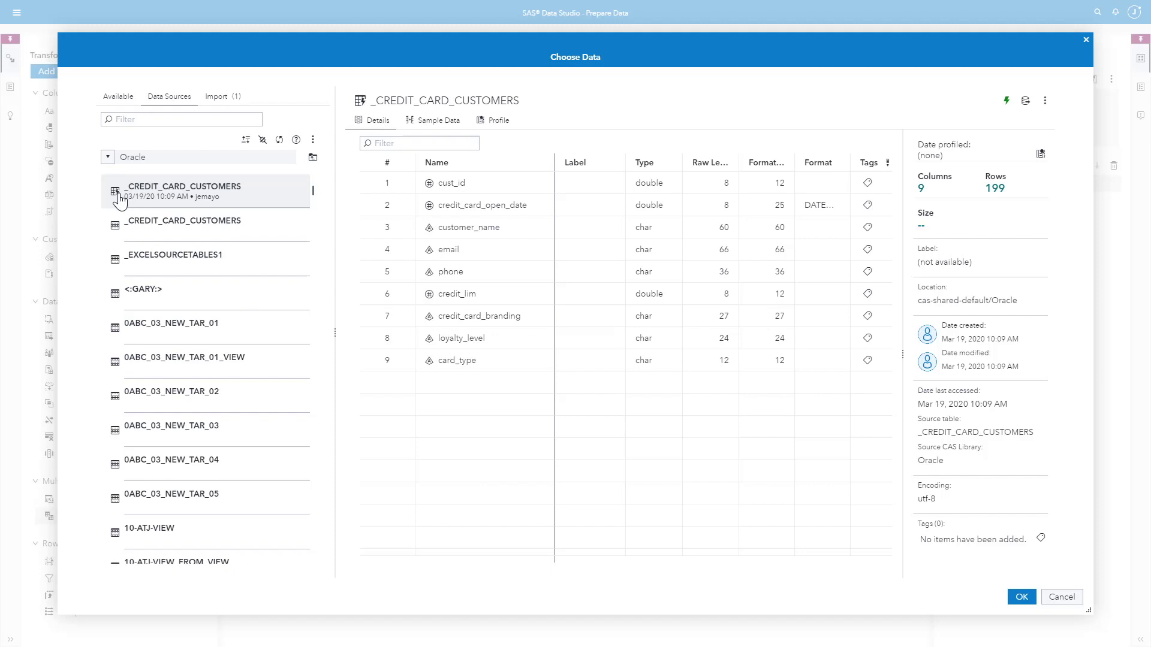
Add _CREDIT_CARD_CUSTOMERS as Table 3, keeping all 43 columns including T3.email_1.
{"action": "left_click", "coordinate": [1021, 597]}
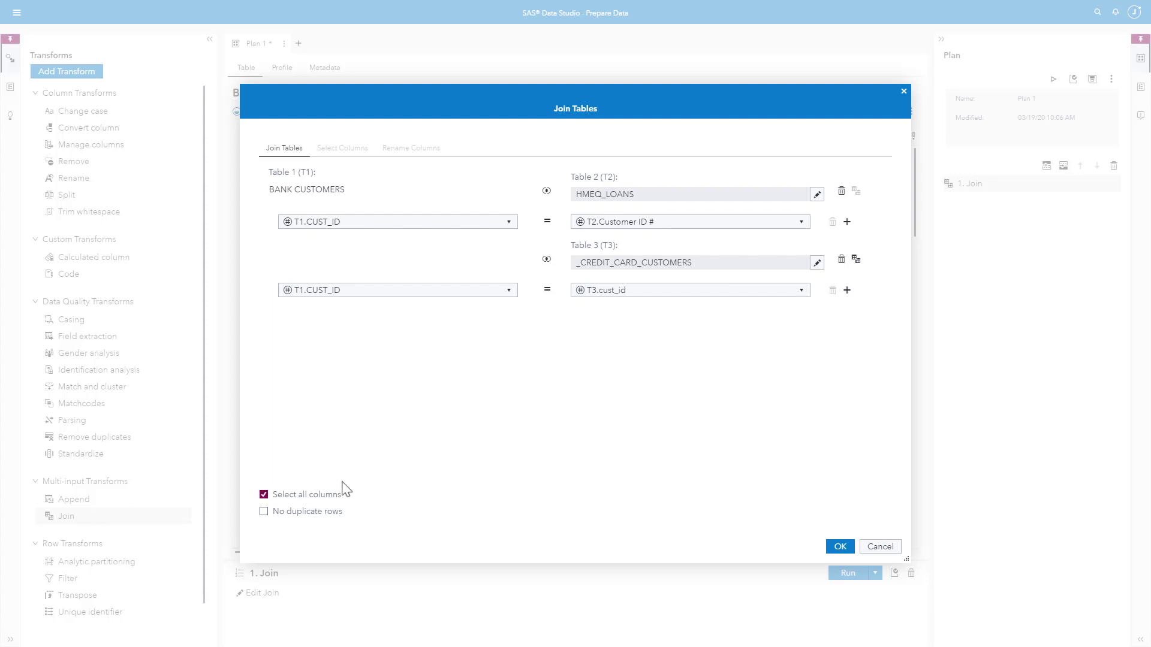
{"action": "left_click", "coordinate": [321, 497]}
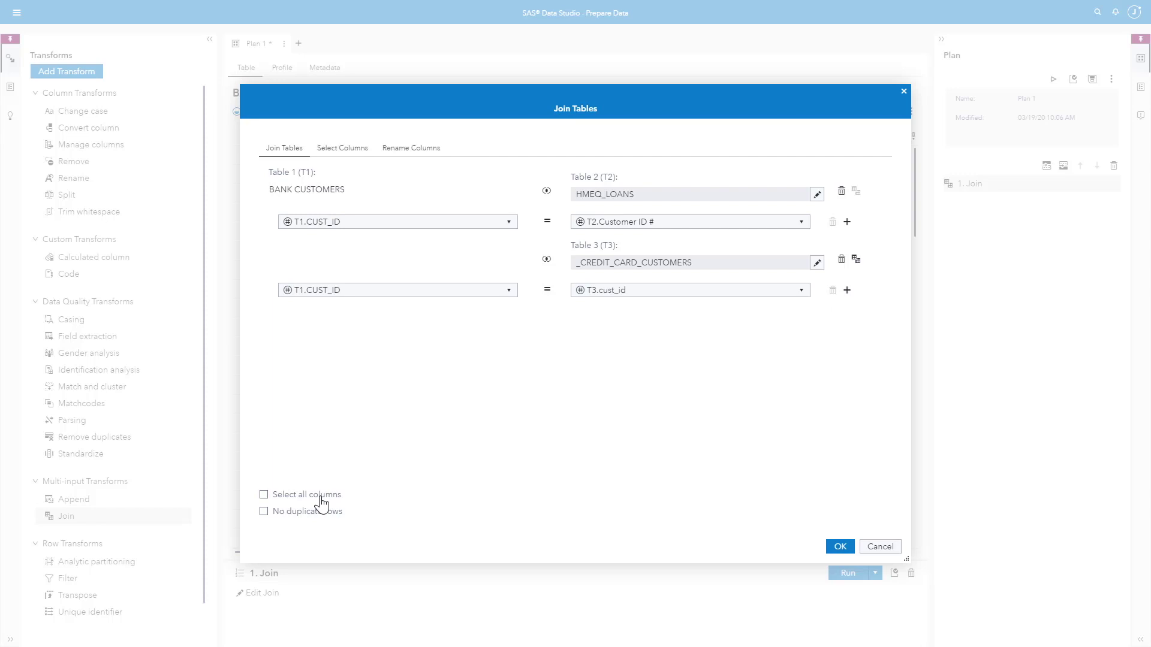
{"action": "left_click", "coordinate": [339, 148]}
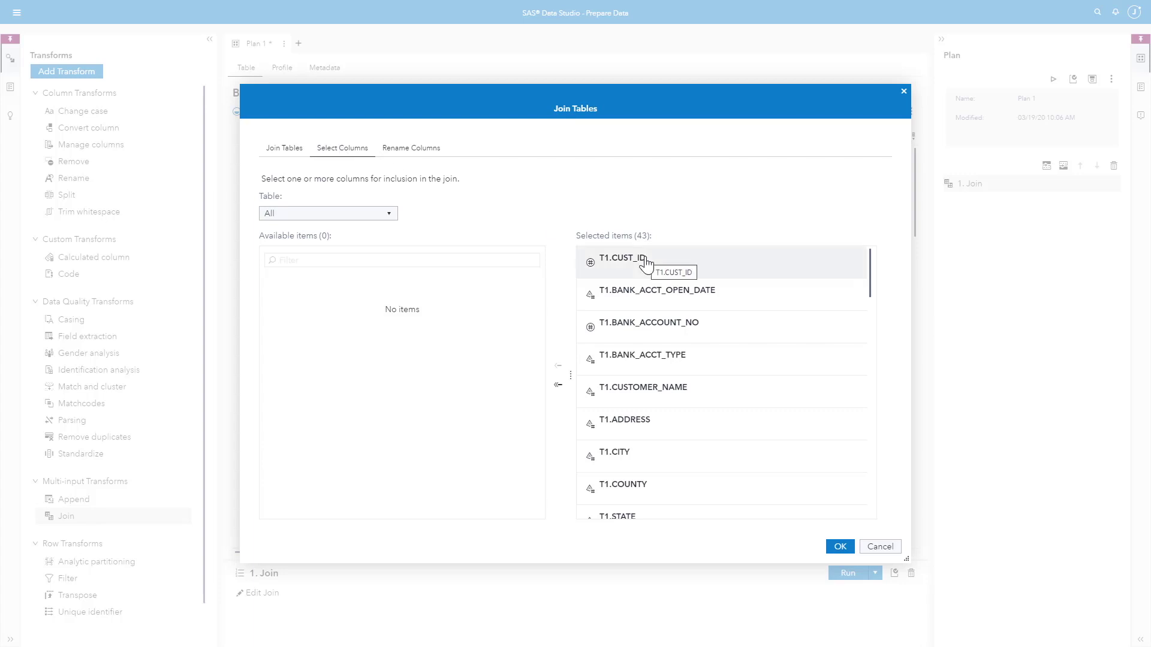
{"action": "scroll", "coordinate": [647, 270], "scroll_direction": "down", "scroll_amount": 3}
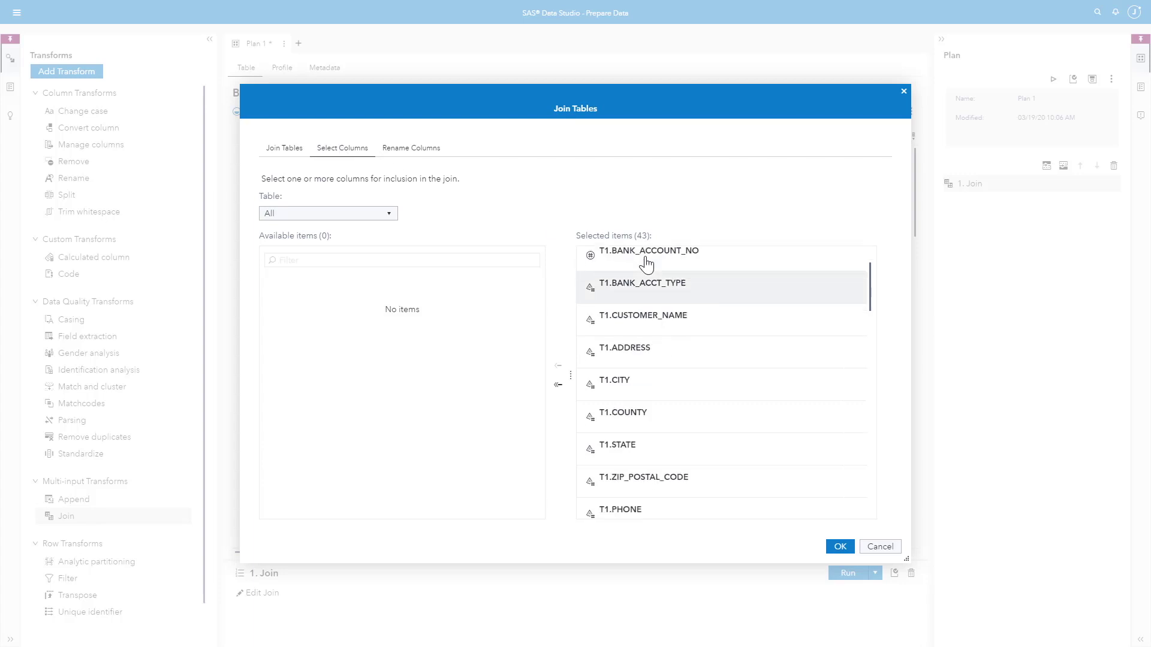
{"action": "scroll", "coordinate": [656, 270], "scroll_direction": "down", "scroll_amount": 3}
{"action": "scroll", "coordinate": [674, 316], "scroll_direction": "down", "scroll_amount": 3}
{"action": "scroll", "coordinate": [687, 339], "scroll_direction": "down", "scroll_amount": 3}
{"action": "scroll", "coordinate": [687, 338], "scroll_direction": "down", "scroll_amount": 3}
{"action": "scroll", "coordinate": [687, 338], "scroll_direction": "down", "scroll_amount": 3}
{"action": "scroll", "coordinate": [687, 338], "scroll_direction": "down", "scroll_amount": 2}
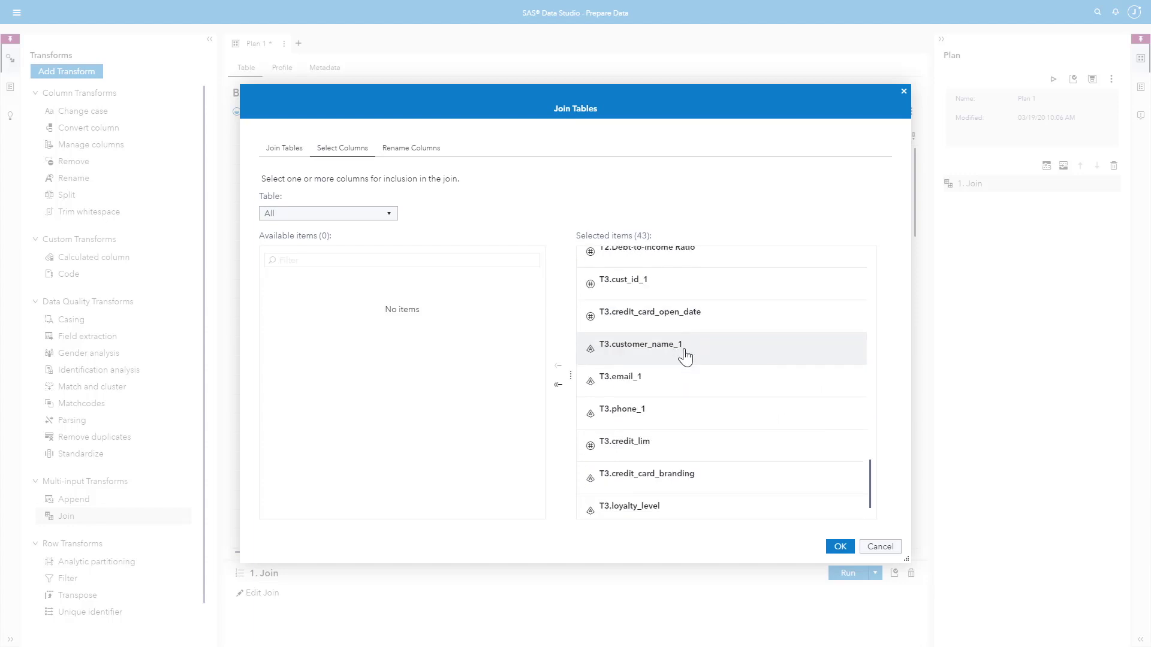
{"action": "left_click", "coordinate": [642, 388]}
{"action": "left_click", "coordinate": [559, 368]}
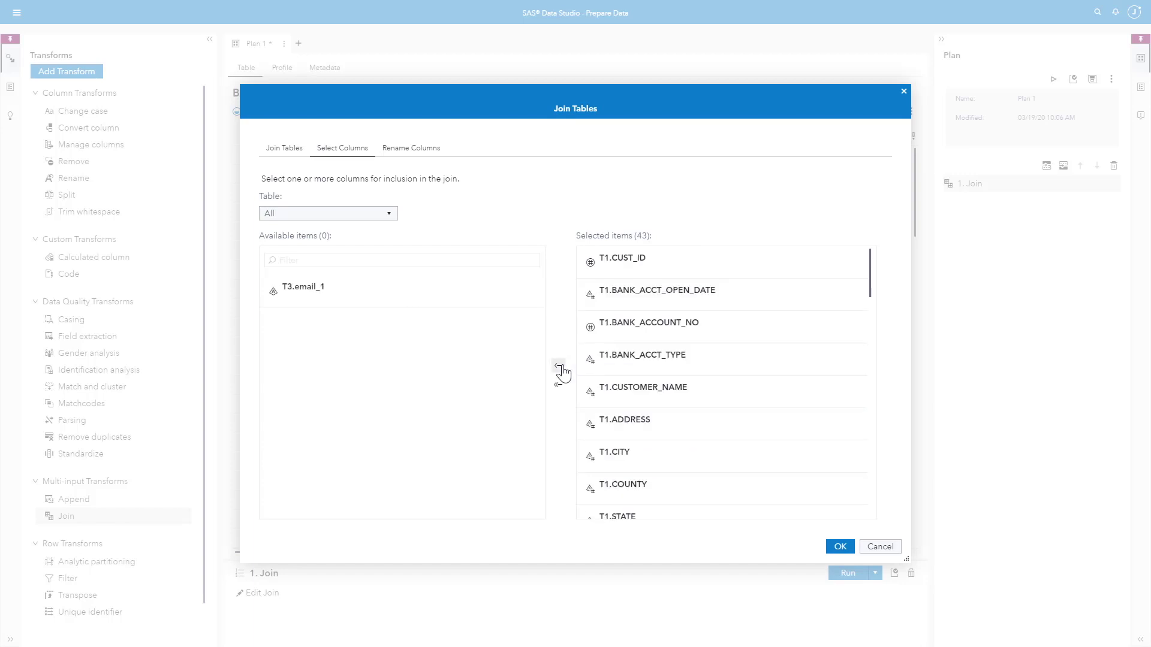
{"action": "left_click", "coordinate": [461, 292]}
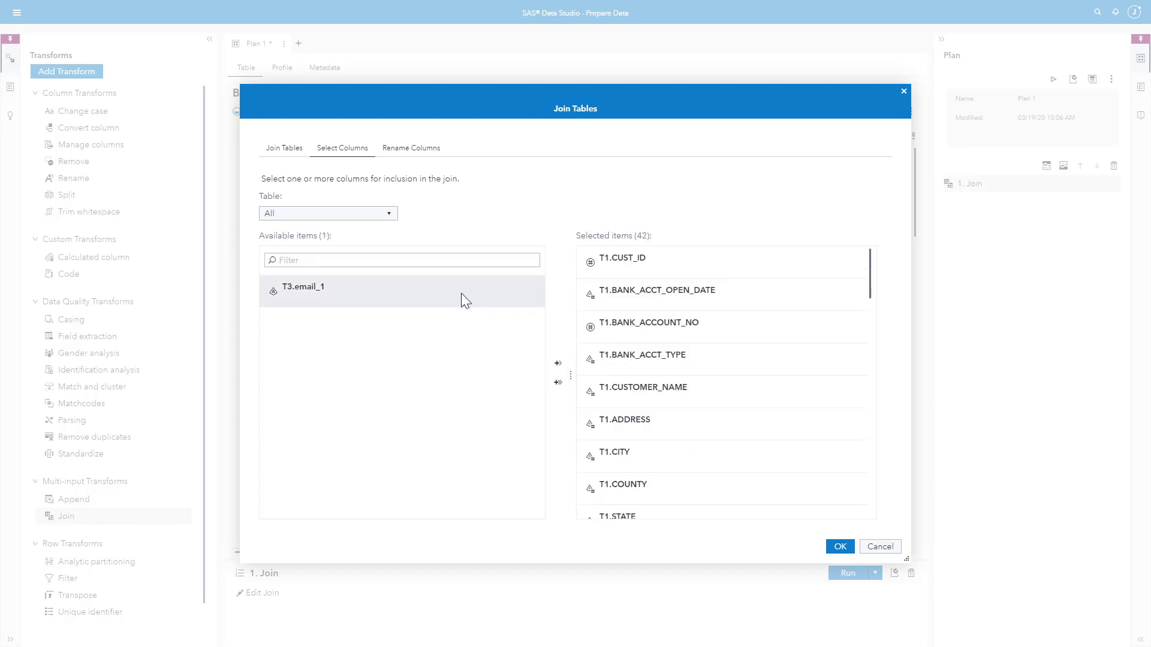
{"action": "left_click", "coordinate": [552, 362]}
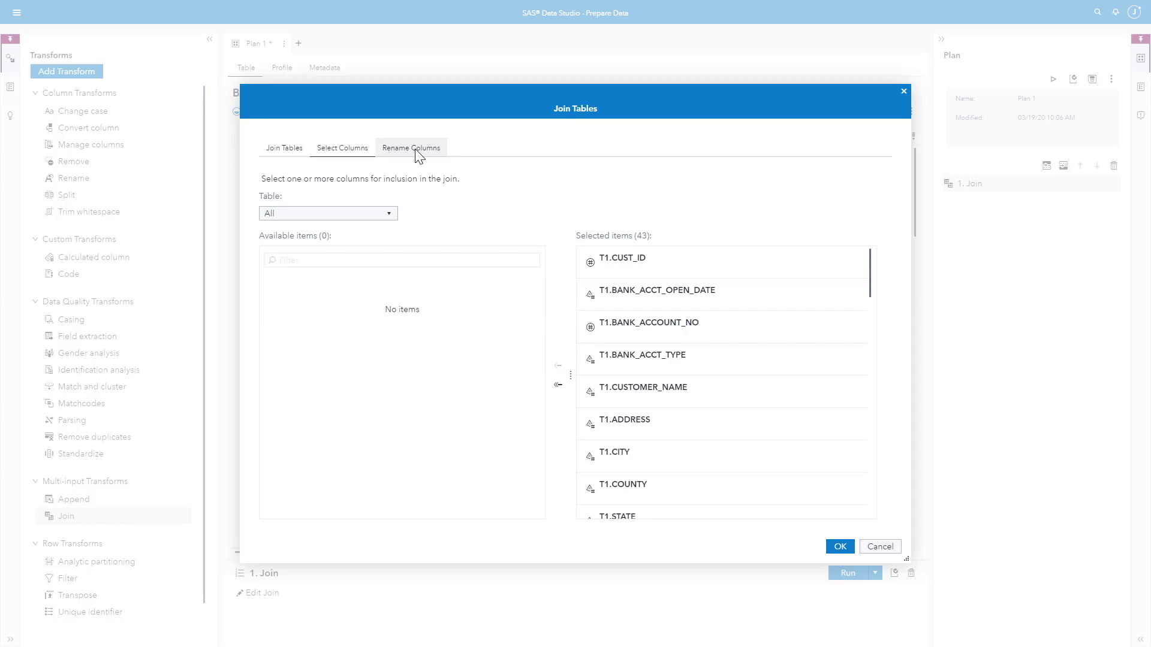
Rename ADDRESS to Address, label BANK_ACCOUNT_NO 'Bank Acct #', and confirm the join.
{"action": "left_click", "coordinate": [415, 149]}
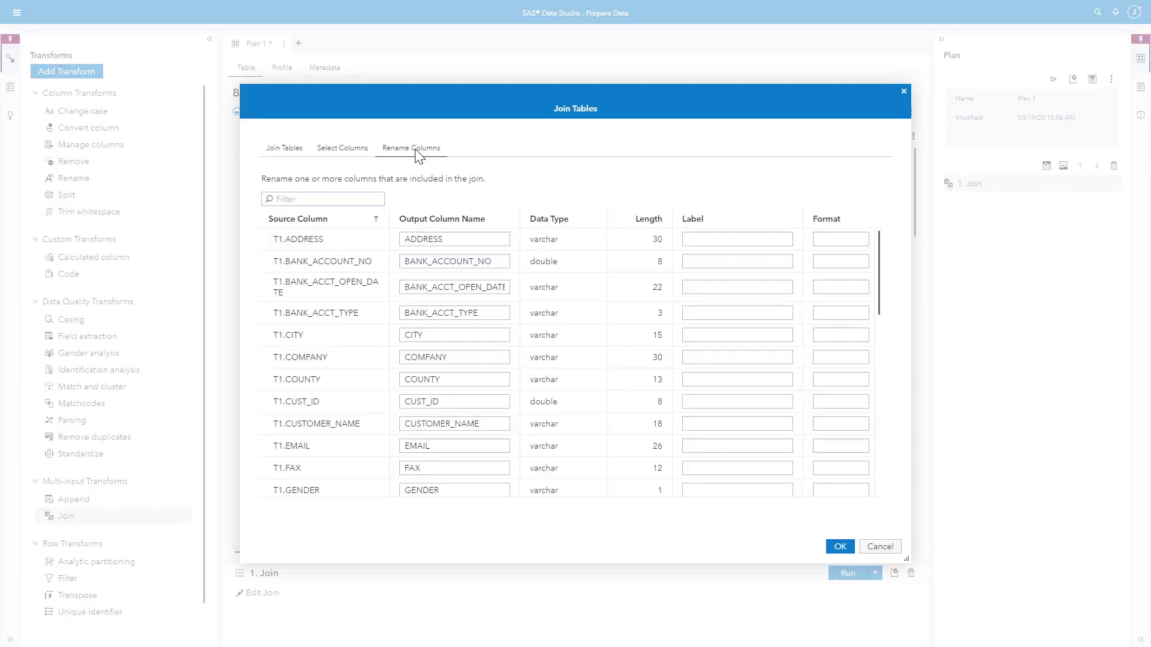
{"action": "left_click", "coordinate": [451, 240]}
{"action": "type", "text": "Address"}
{"action": "left_click", "coordinate": [695, 260]}
{"action": "type", "text": "ank Acct #"}
{"action": "left_click", "coordinate": [838, 548]}
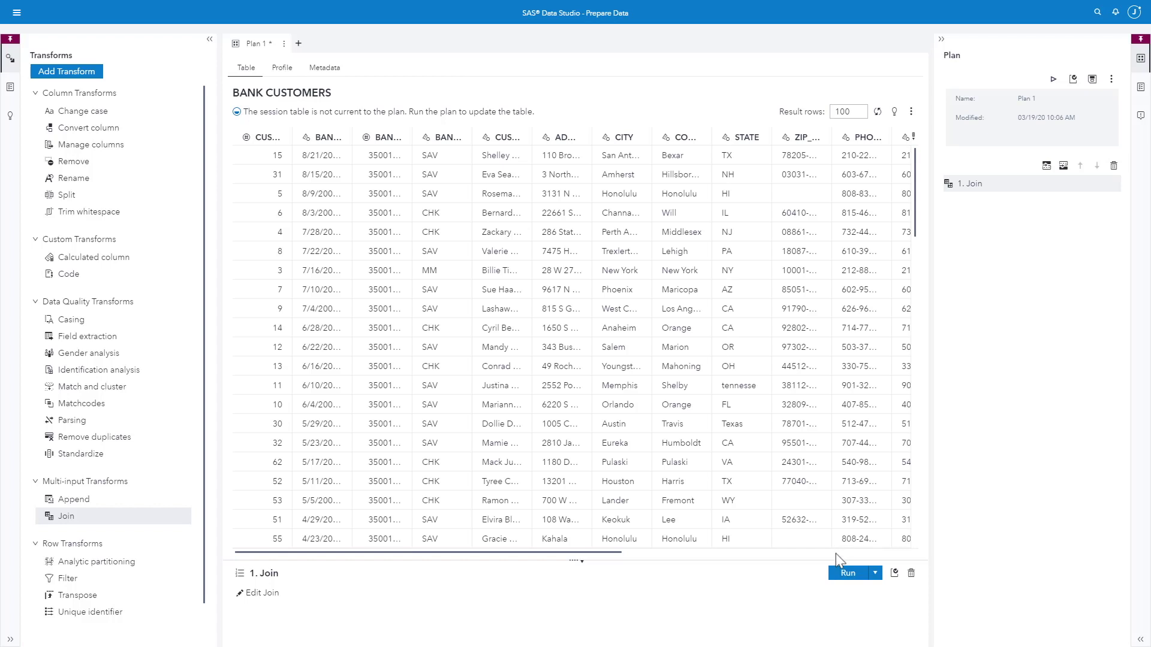
Run the Join step to refresh the BANK CUSTOMERS session table.
{"action": "left_click", "coordinate": [836, 575]}
{"action": "left_click", "coordinate": [837, 575]}
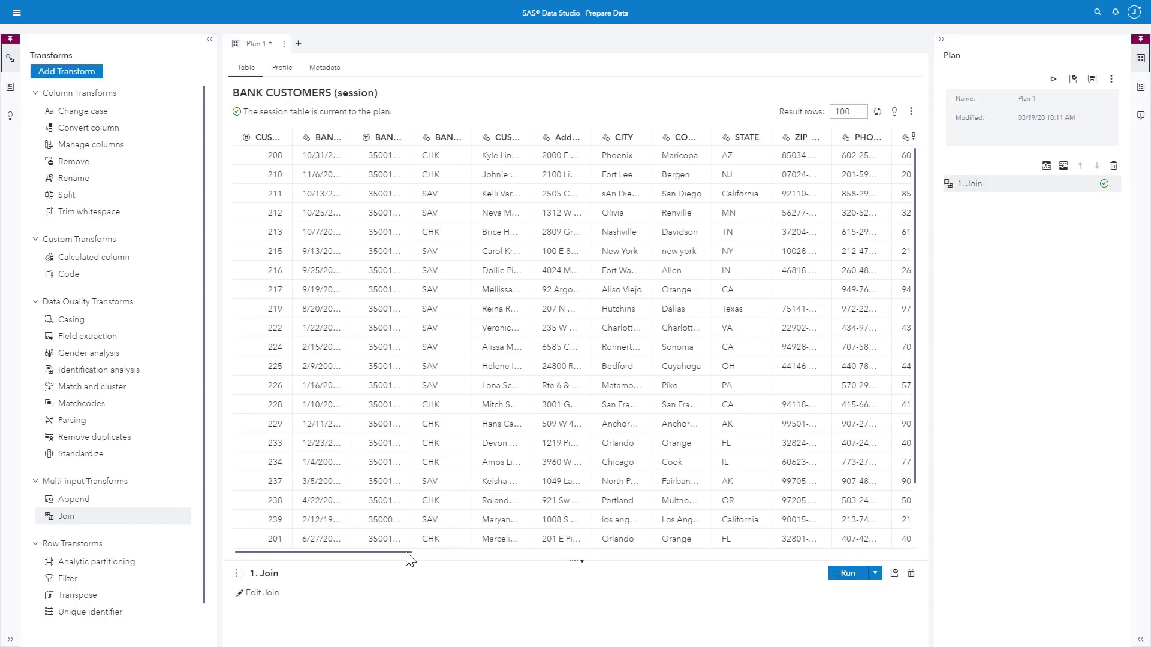
{"action": "left_click_drag", "start_coordinate": [455, 554], "coordinate": [909, 567]}
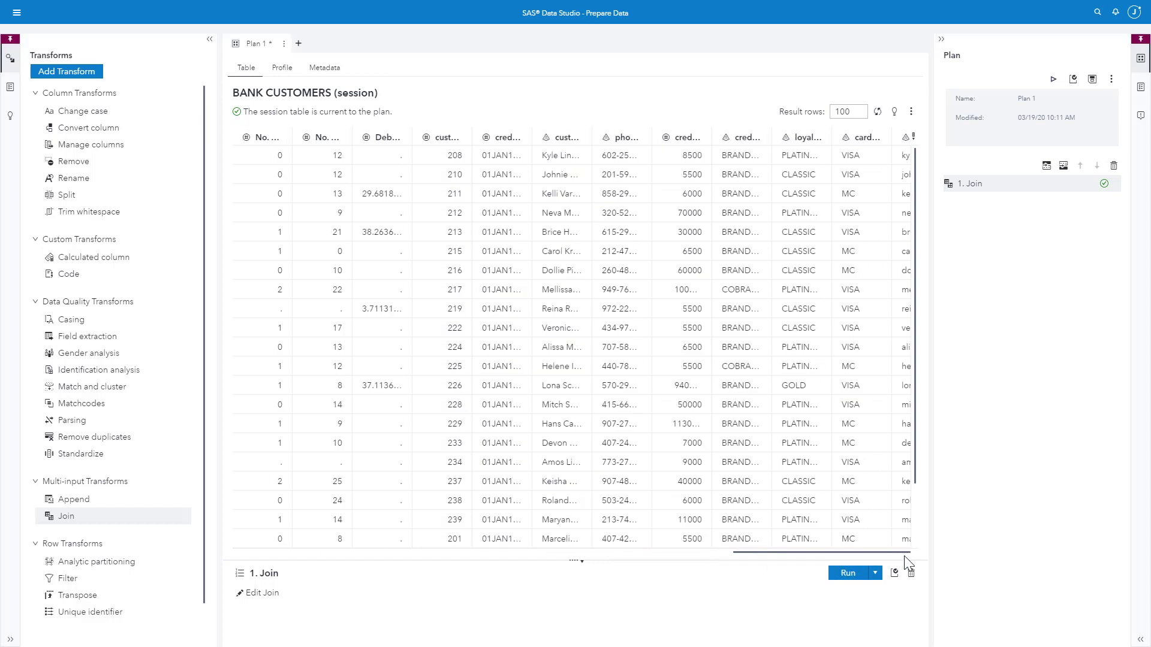
Save the plan as 'Bank Customers All' in My Folder, with sashdat target table All Customers.
{"action": "left_click", "coordinate": [284, 43]}
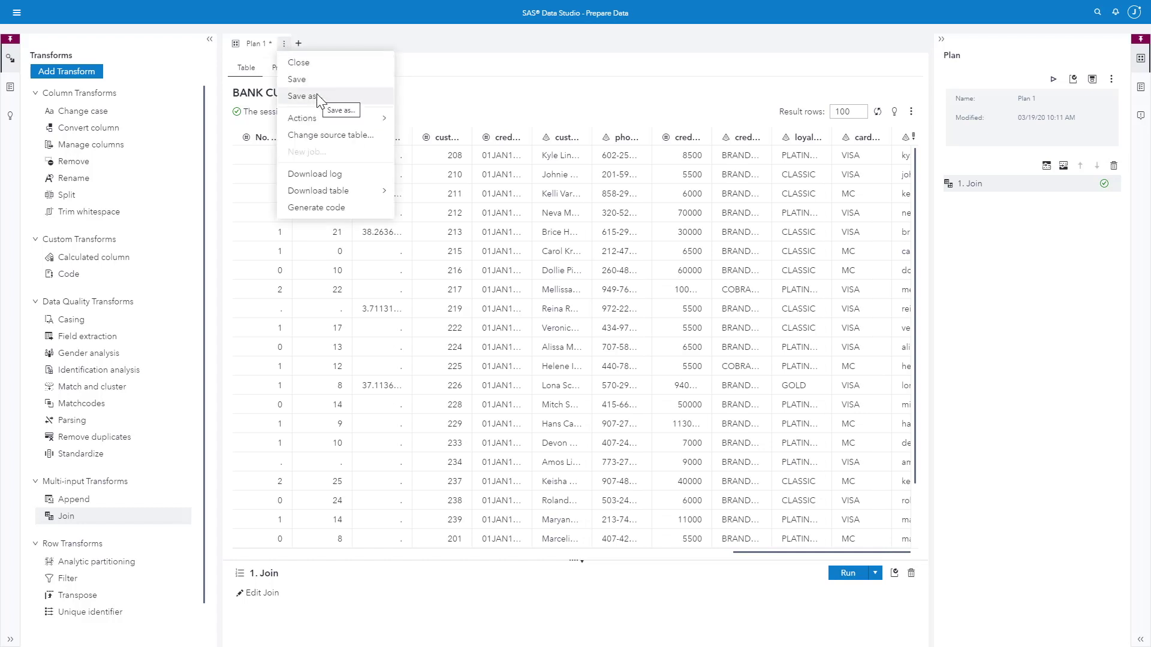
{"action": "left_click", "coordinate": [317, 93]}
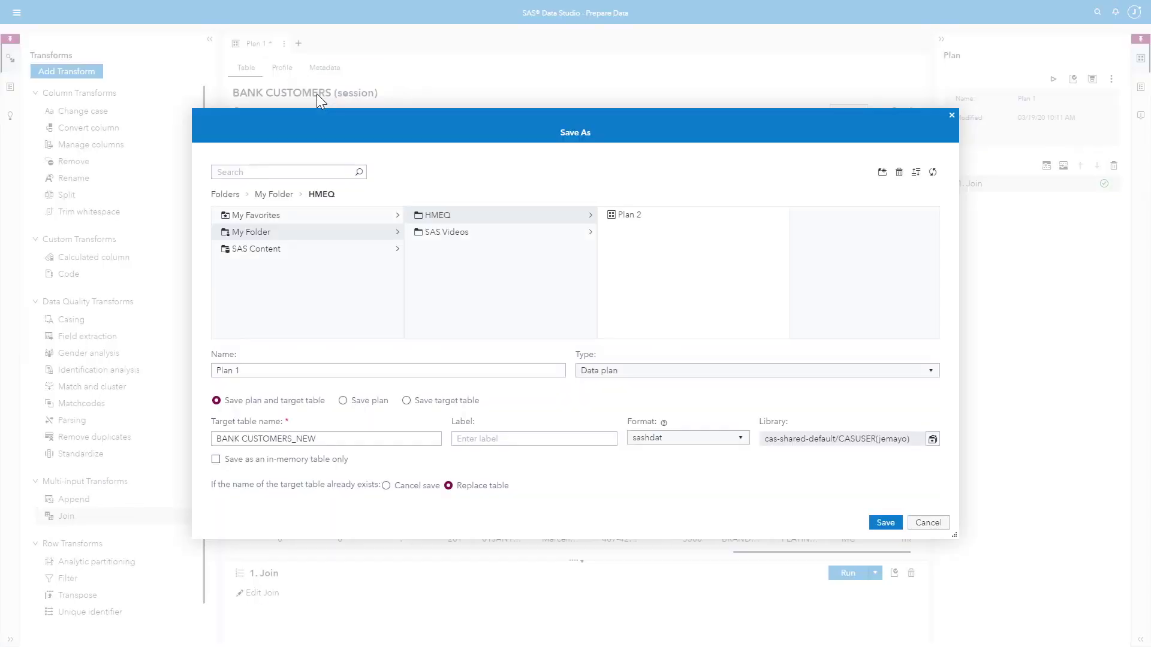
{"action": "left_click", "coordinate": [359, 232]}
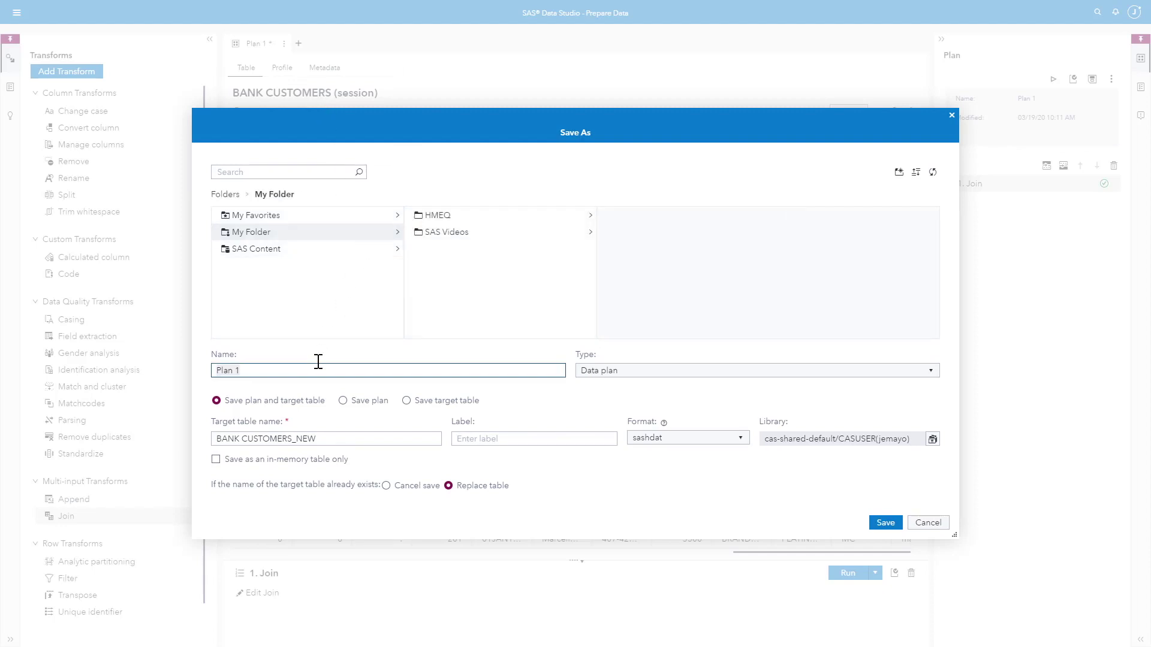
{"action": "type", "text": "Bank Customers All"}
{"action": "left_click", "coordinate": [332, 439]}
{"action": "type", "text": "All Customers"}
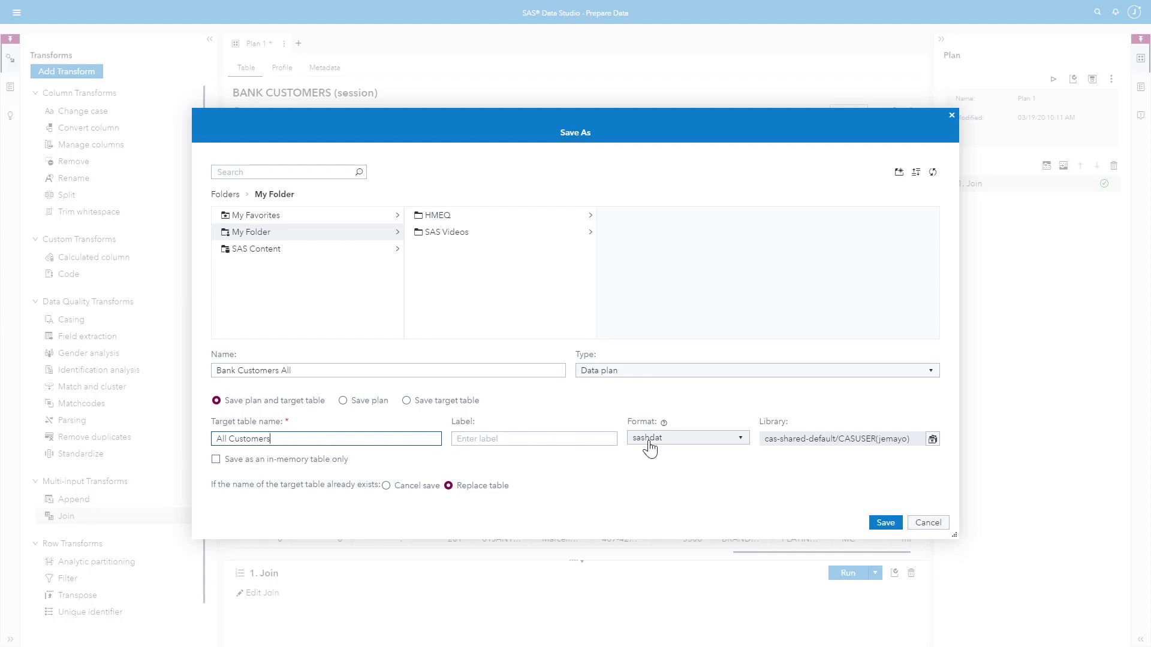
{"action": "left_click", "coordinate": [648, 438]}
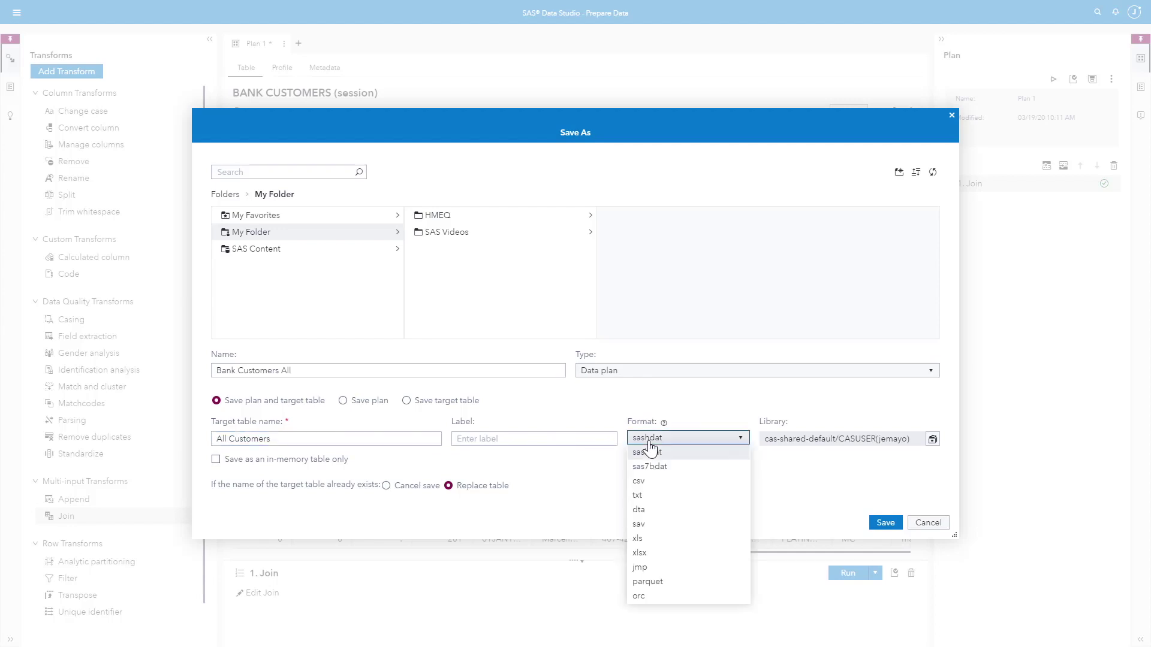
{"action": "left_click", "coordinate": [885, 522]}
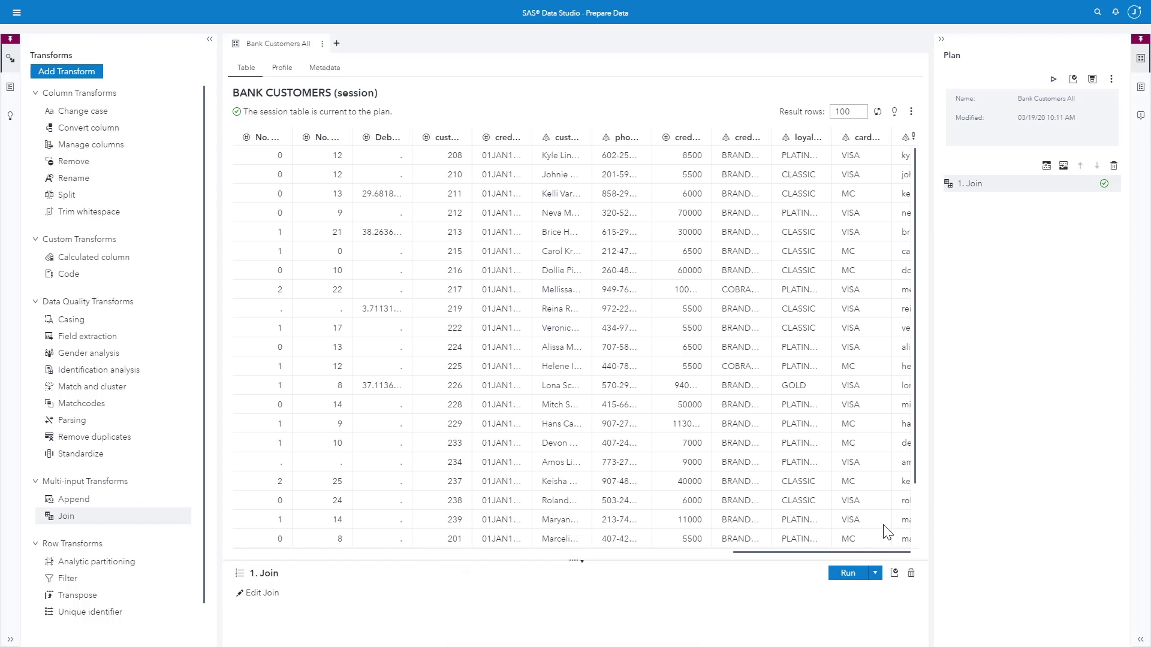
Send ALL CUSTOMERS to Visual Analytics using the tab menu's Explore and visualize action.
{"action": "left_click", "coordinate": [322, 43]}
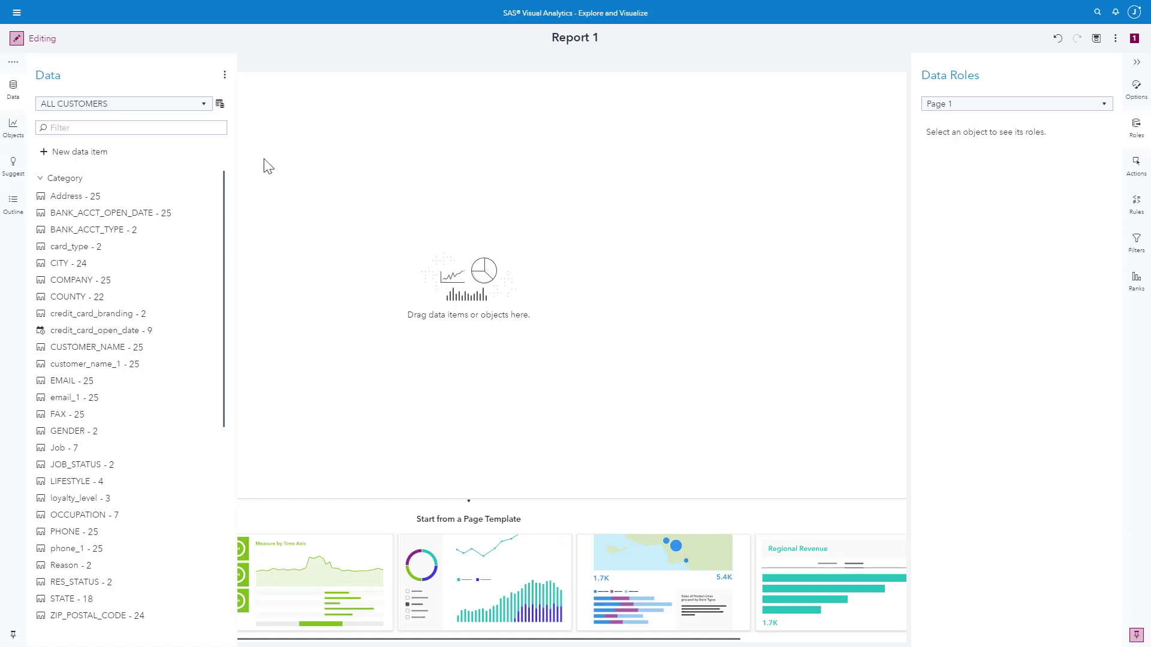
Add a bar chart to the report page and set its bars to run vertically.
{"action": "left_click", "coordinate": [14, 128]}
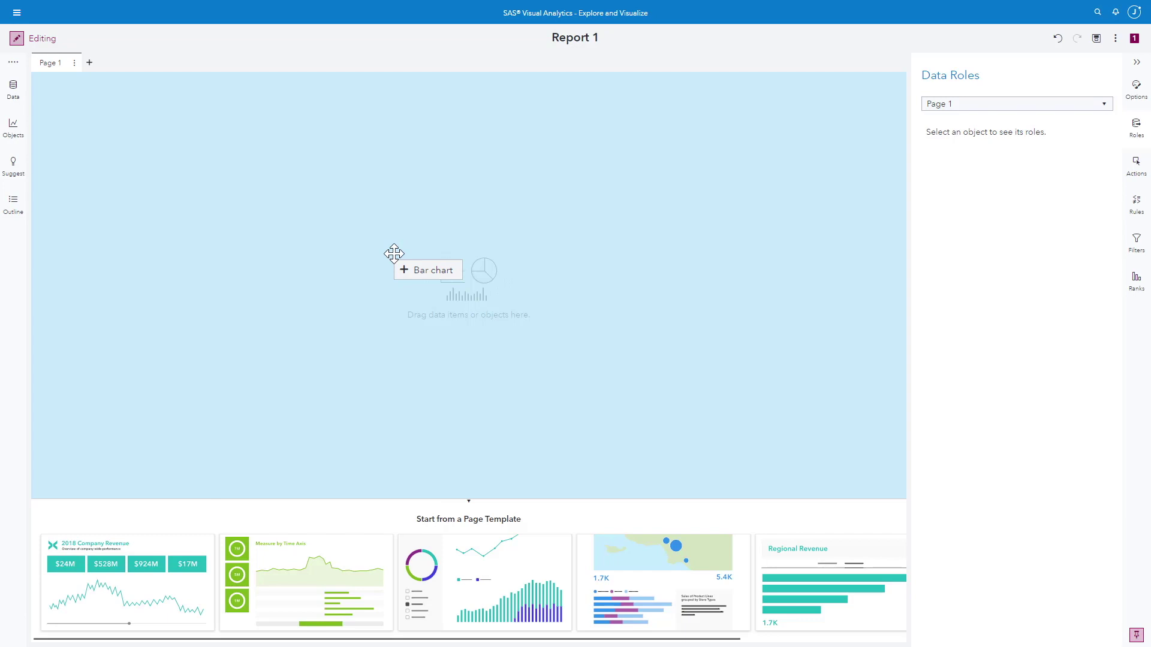
{"action": "left_click_drag", "start_coordinate": [394, 254], "coordinate": [394, 255]}
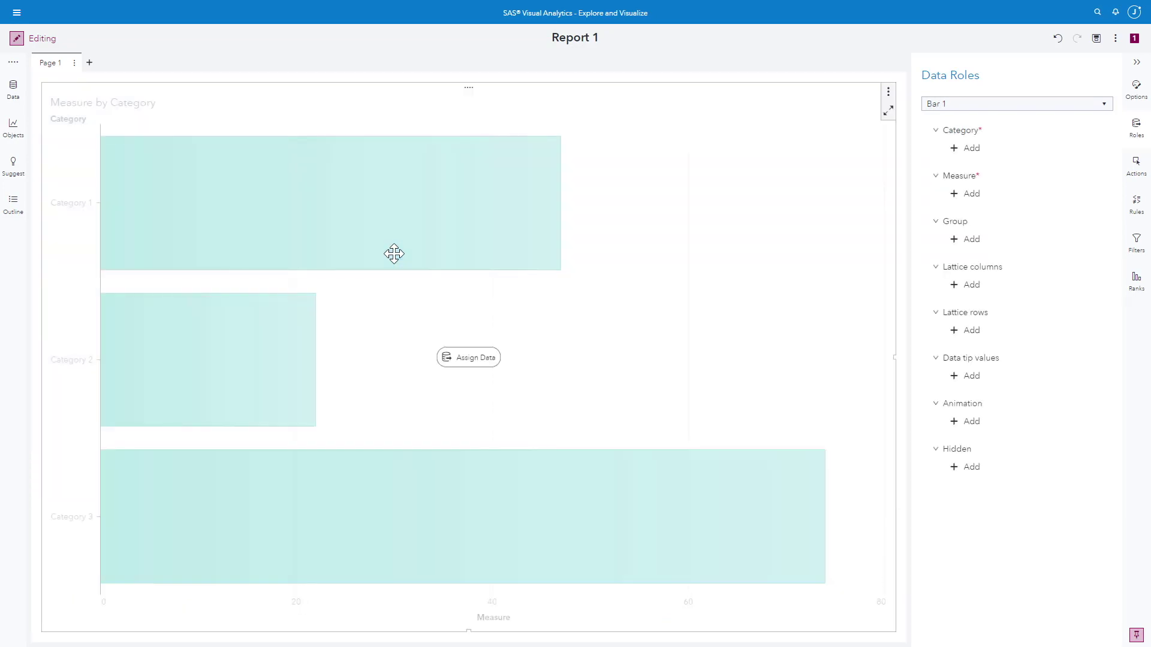
{"action": "left_click", "coordinate": [1135, 91]}
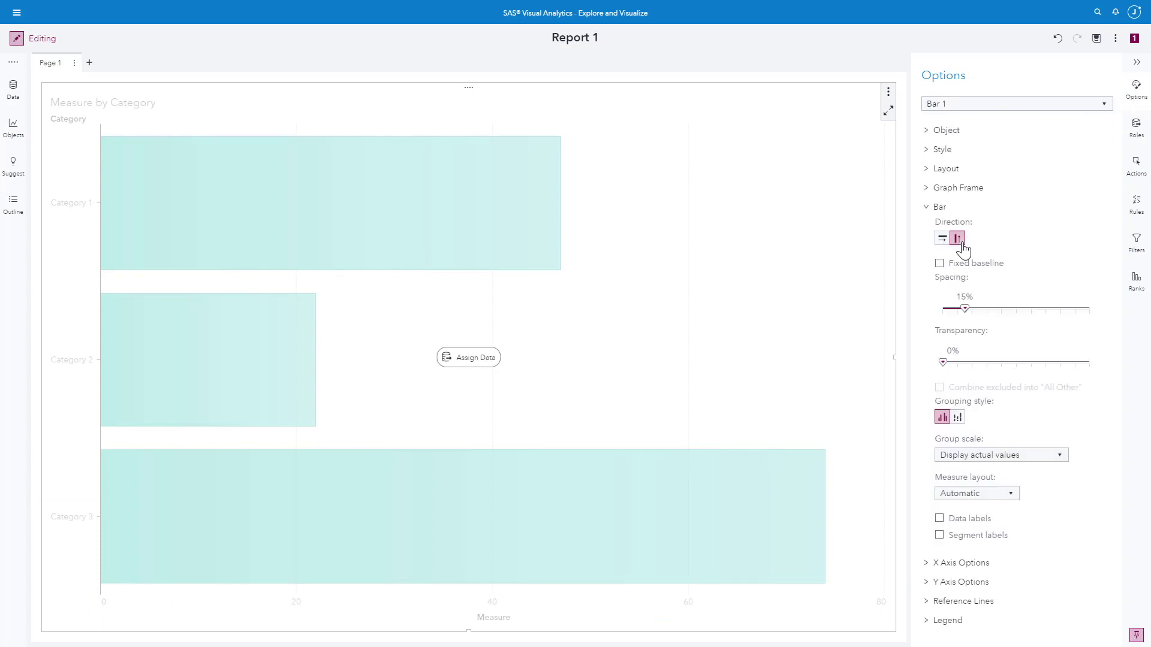
{"action": "left_click", "coordinate": [960, 239]}
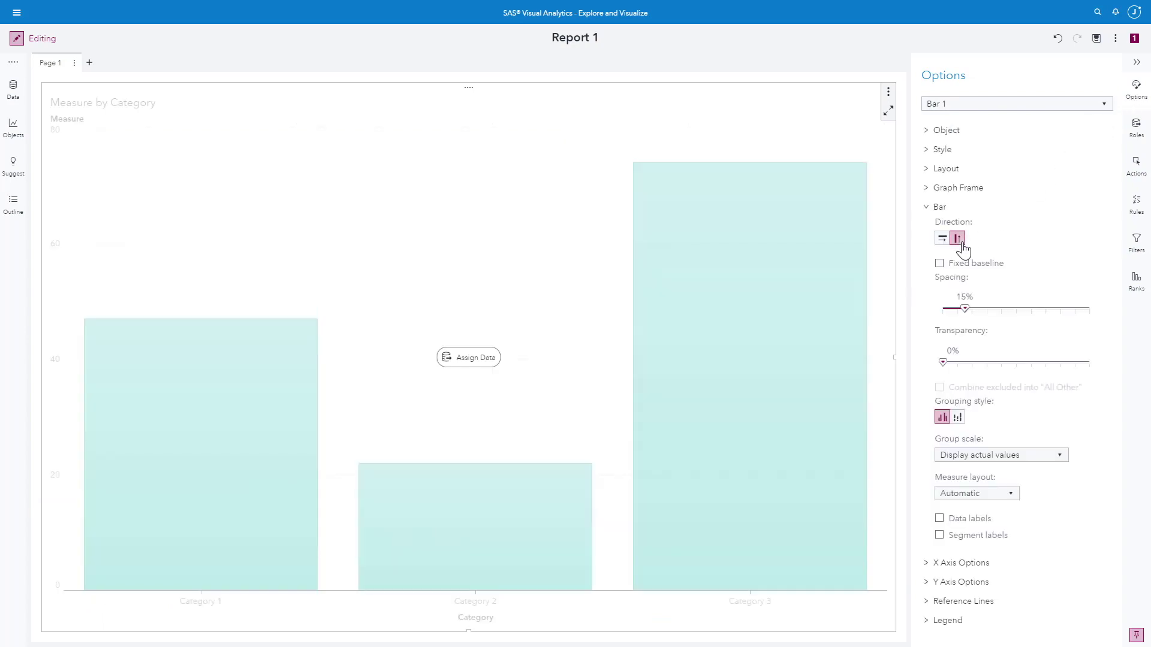
Use loyalty_level as the category with HH_INCOME, Req. Loan Amt and Value of Current Prop. as measures.
{"action": "left_click", "coordinate": [1136, 129]}
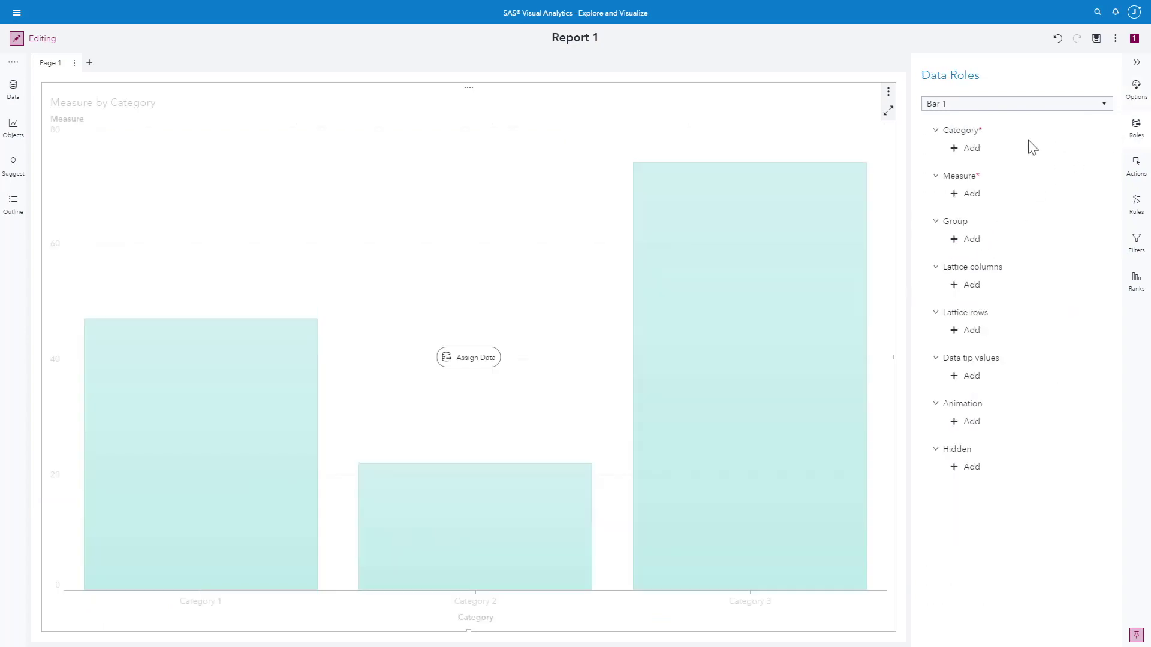
{"action": "left_click", "coordinate": [974, 149]}
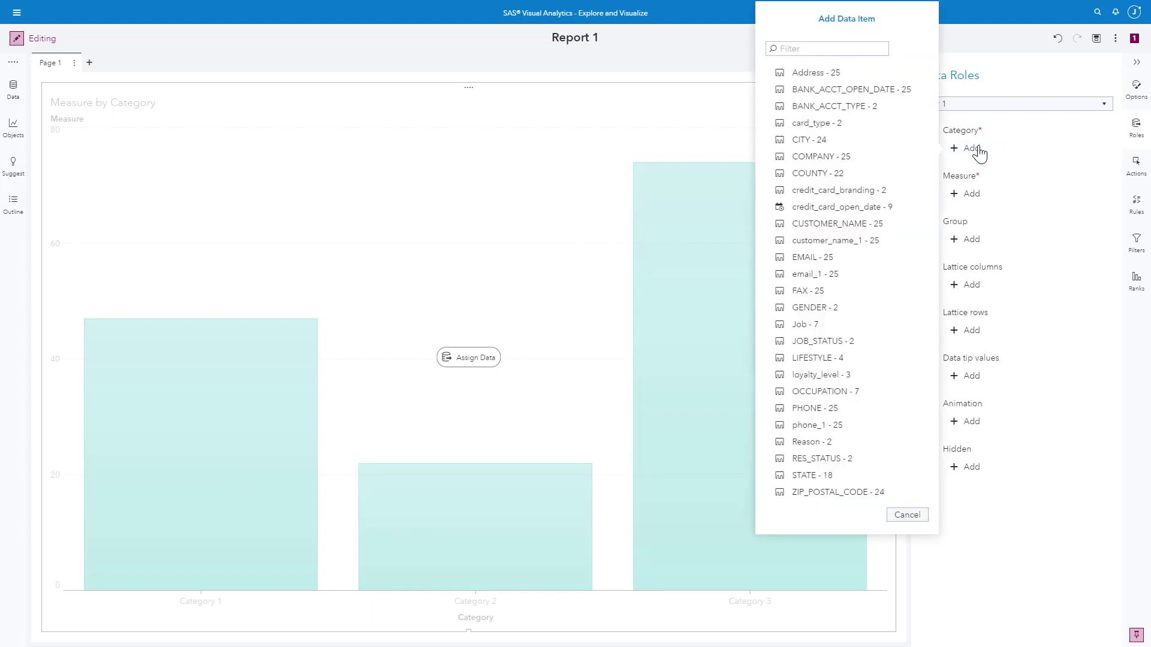
{"action": "left_click", "coordinate": [865, 374]}
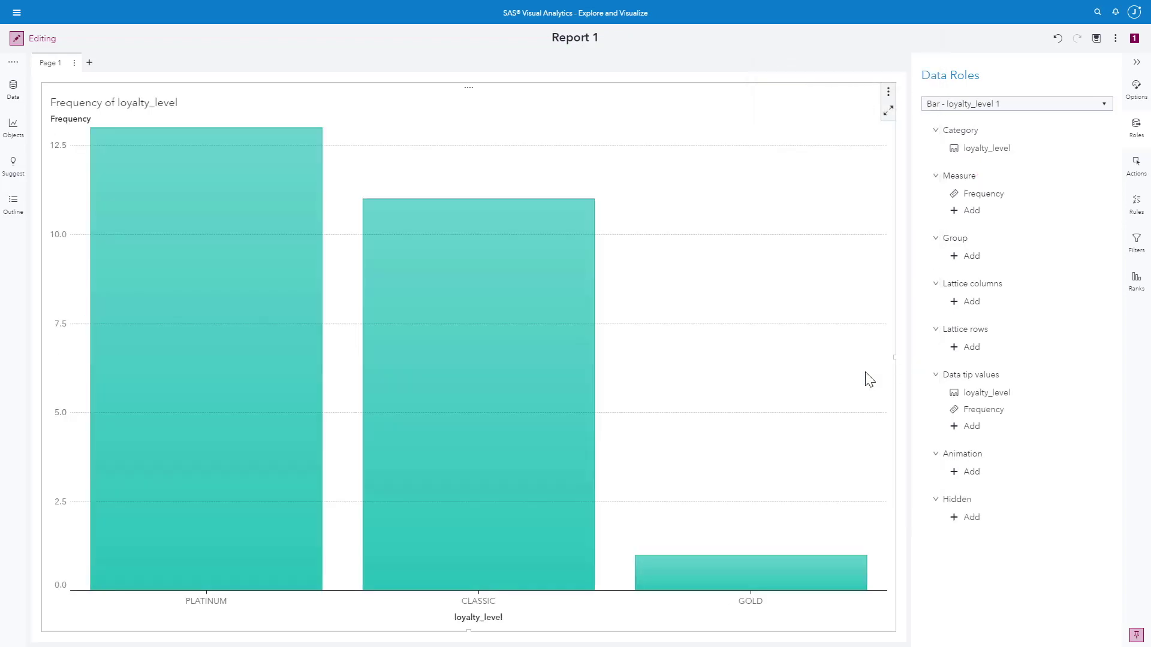
{"action": "mouse_move", "coordinate": [980, 195]}
{"action": "left_click", "coordinate": [967, 196]}
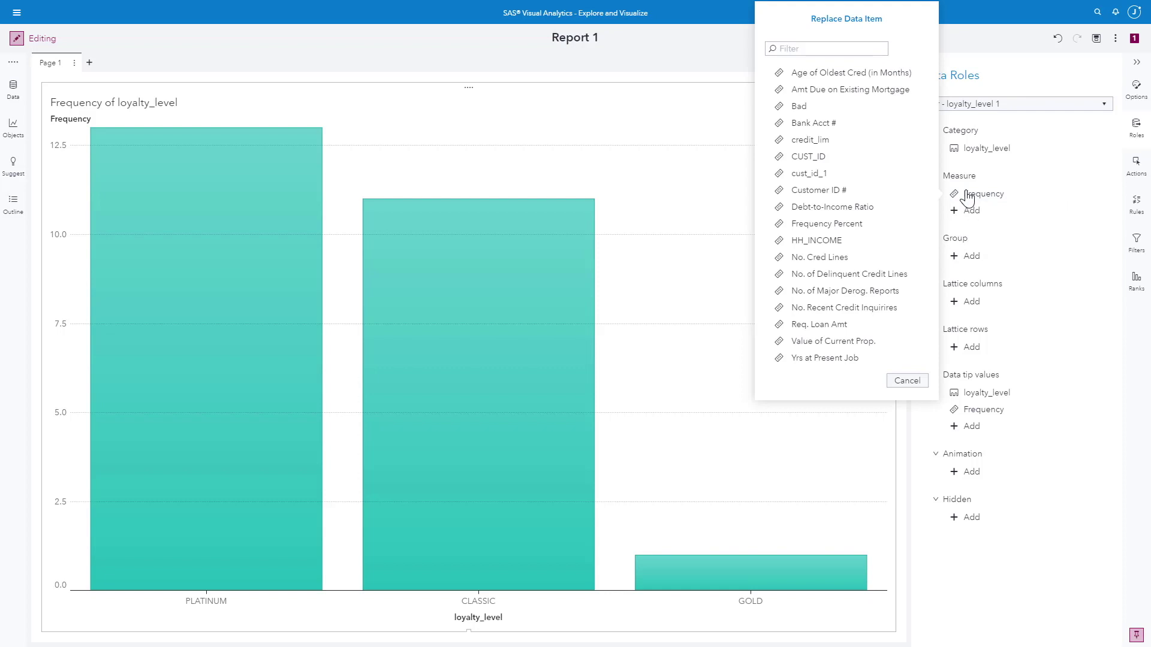
{"action": "left_click", "coordinate": [880, 246]}
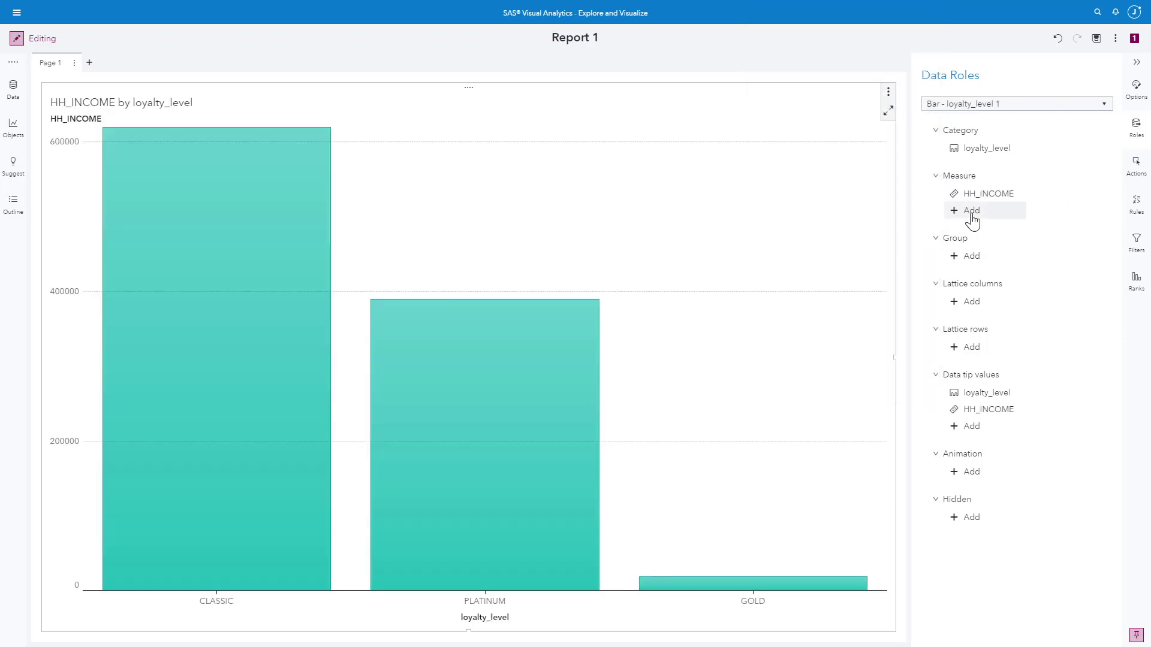
{"action": "left_click", "coordinate": [972, 212]}
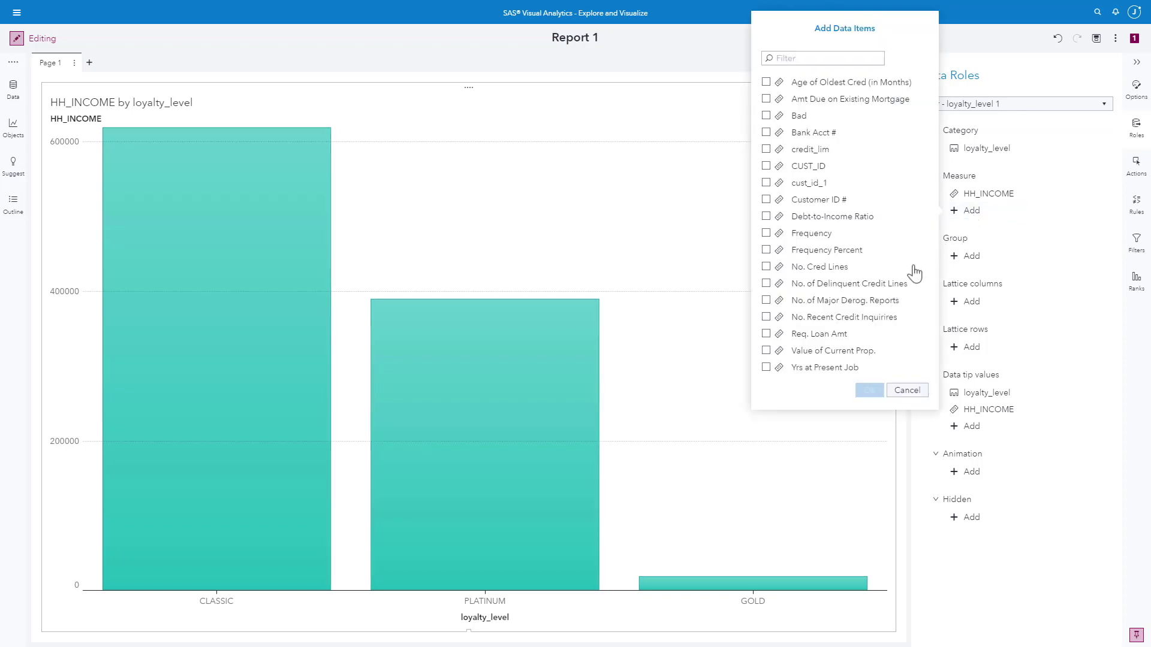
{"action": "left_click", "coordinate": [836, 335]}
{"action": "left_click", "coordinate": [767, 350]}
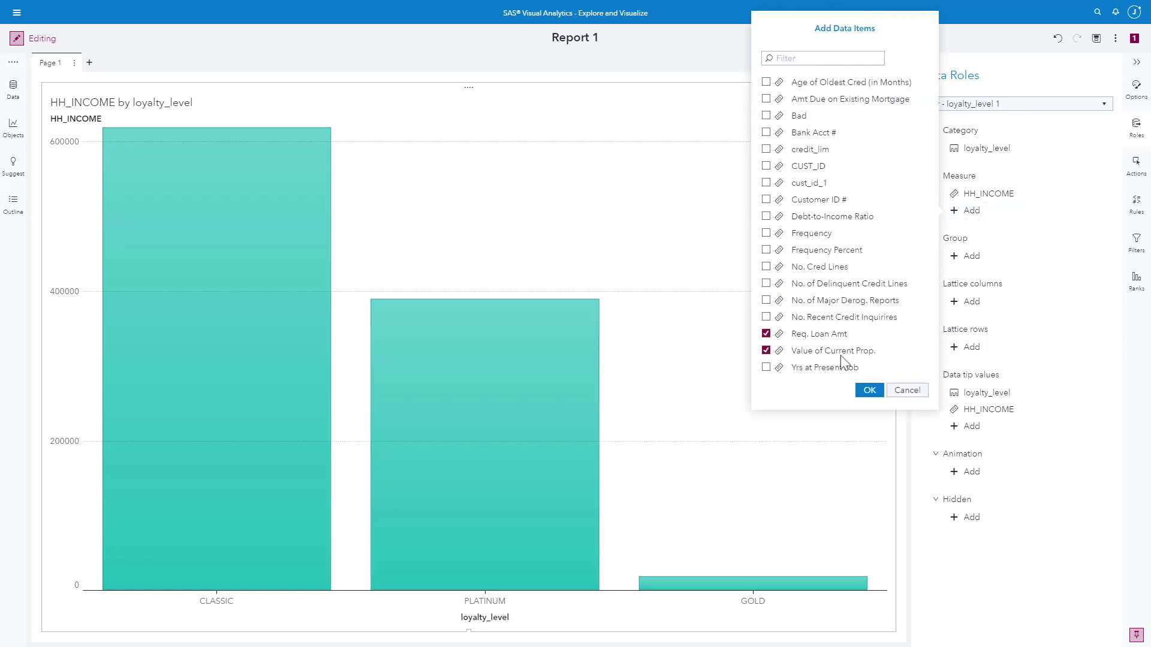
{"action": "left_click", "coordinate": [869, 391]}
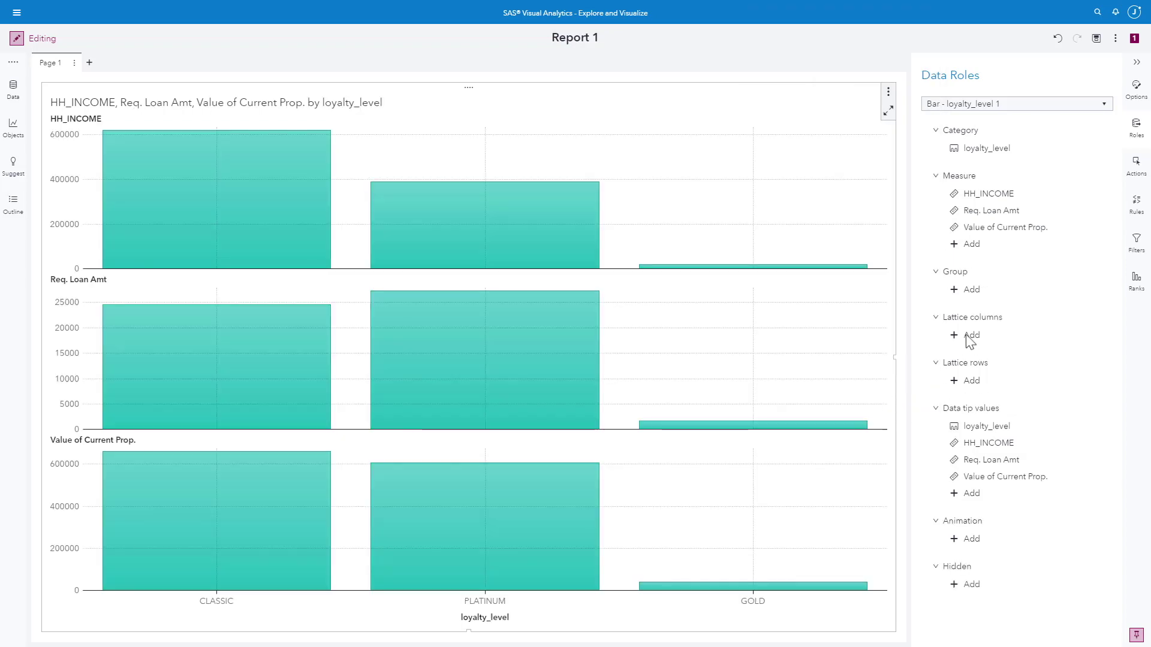
Lattice the bar chart into columns by GENDER.
{"action": "left_click", "coordinate": [972, 335]}
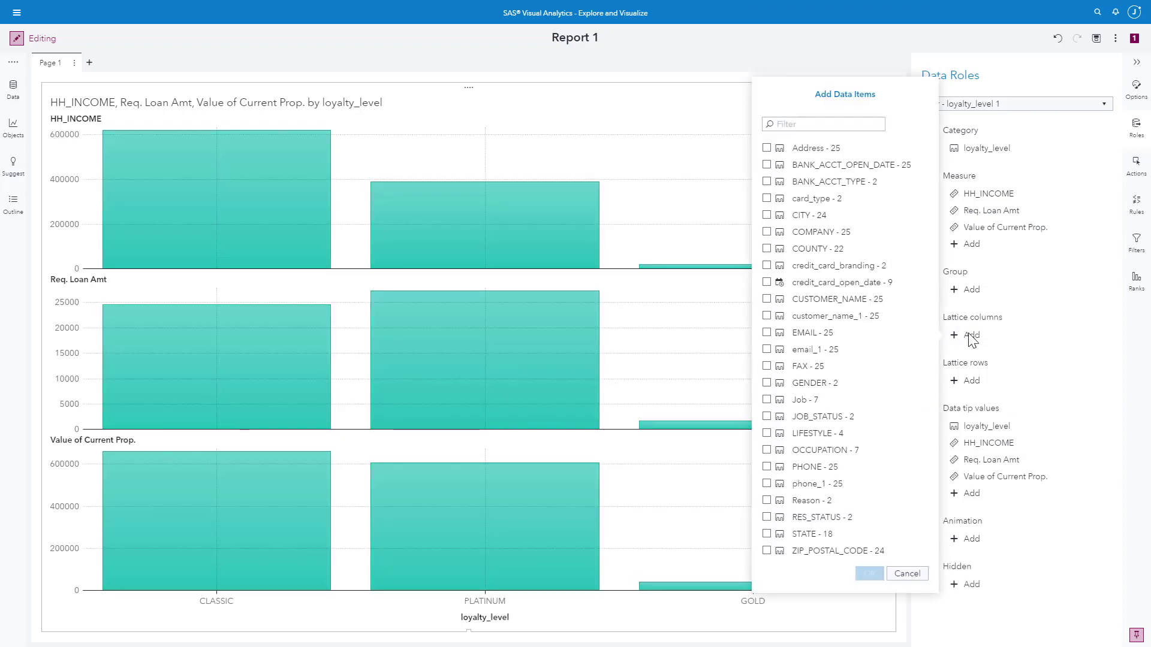
{"action": "left_click", "coordinate": [766, 383]}
{"action": "left_click", "coordinate": [871, 576]}
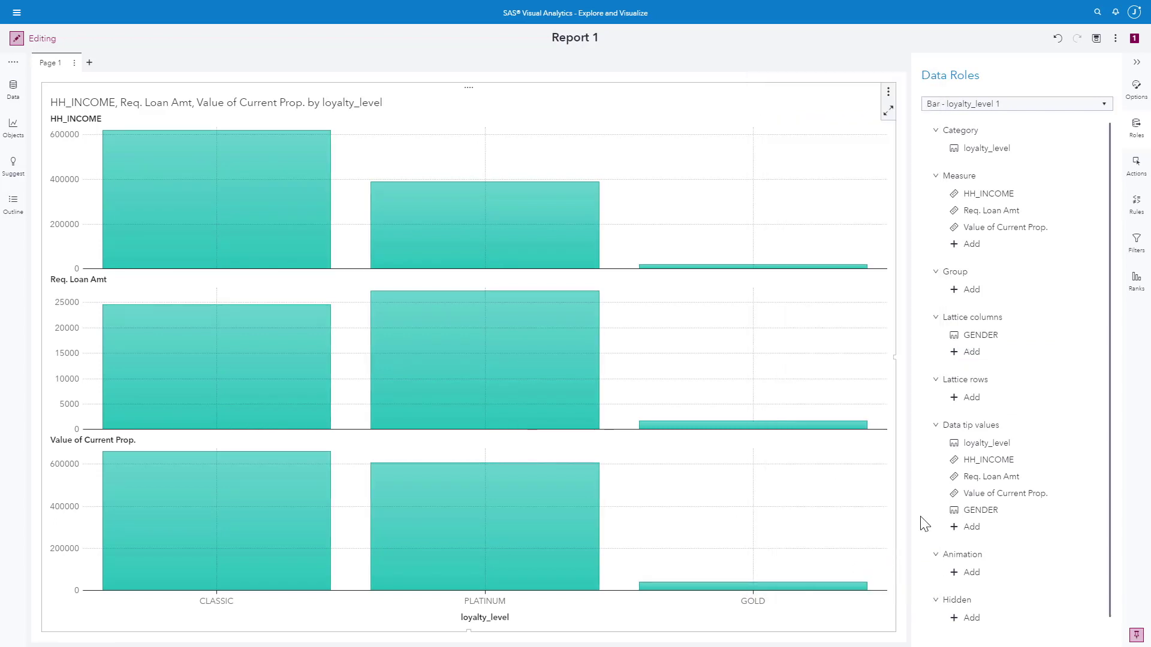